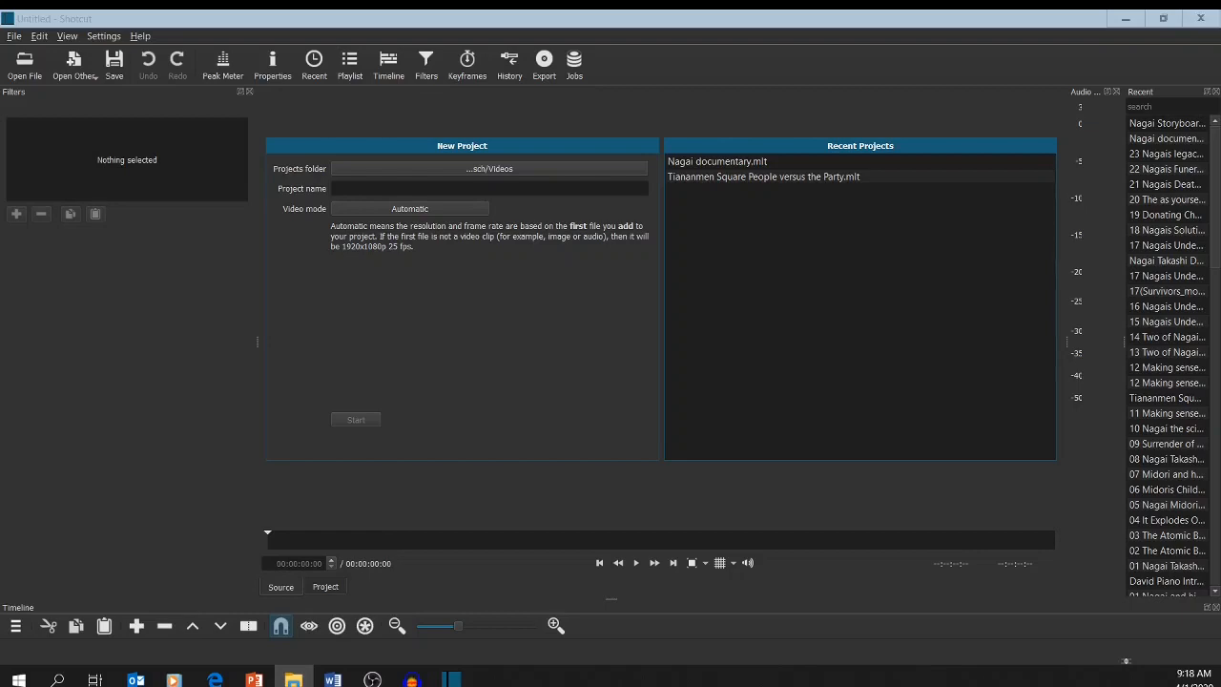
# Switch to File Explorer, maximize its window and open the Nagai Takashi Documentary folder.
pyautogui.click(293, 679)
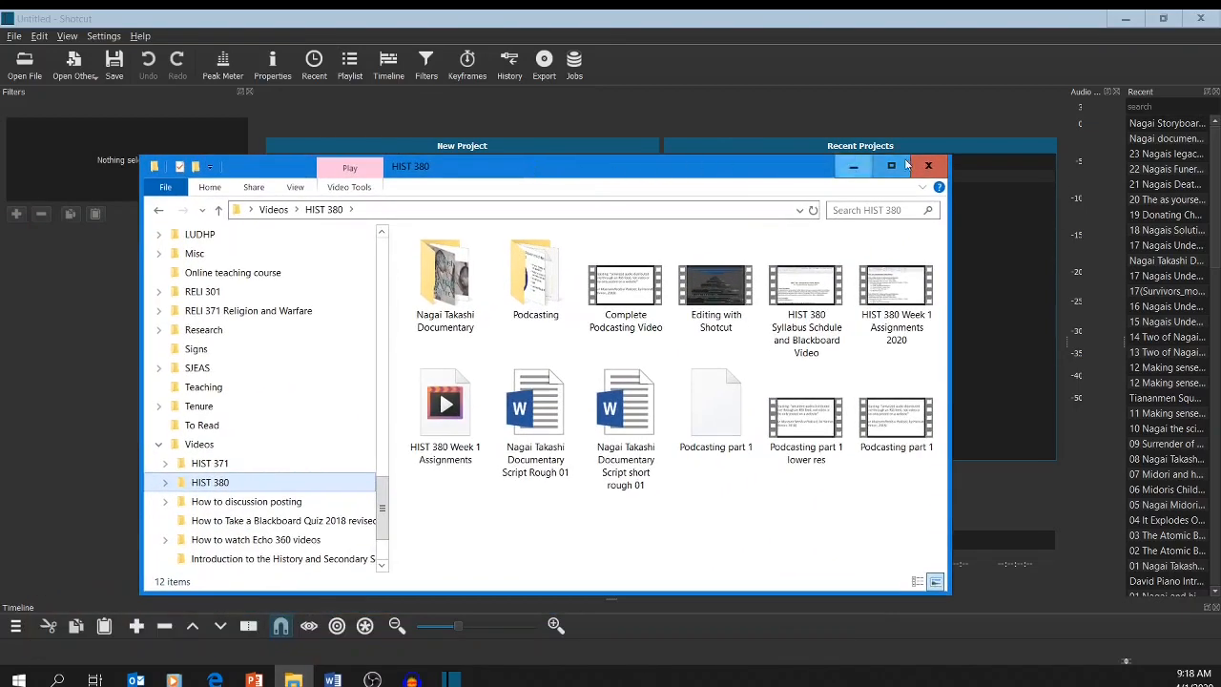
pyautogui.click(901, 167)
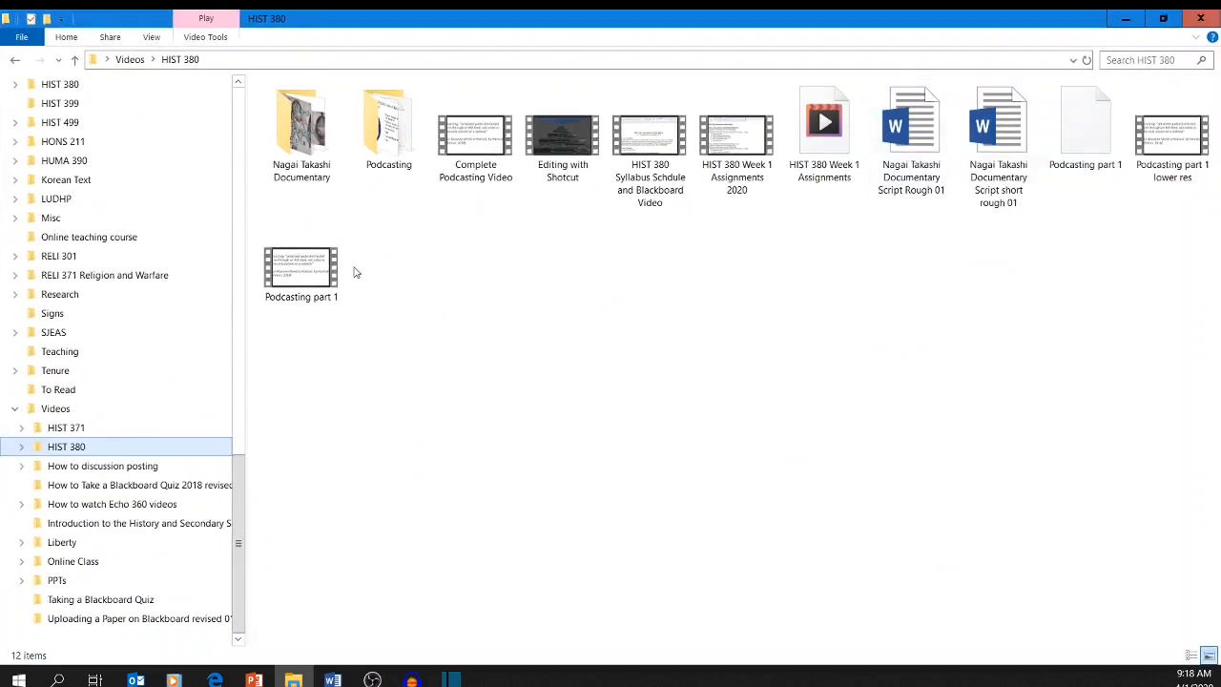
pyautogui.doubleClick(307, 172)
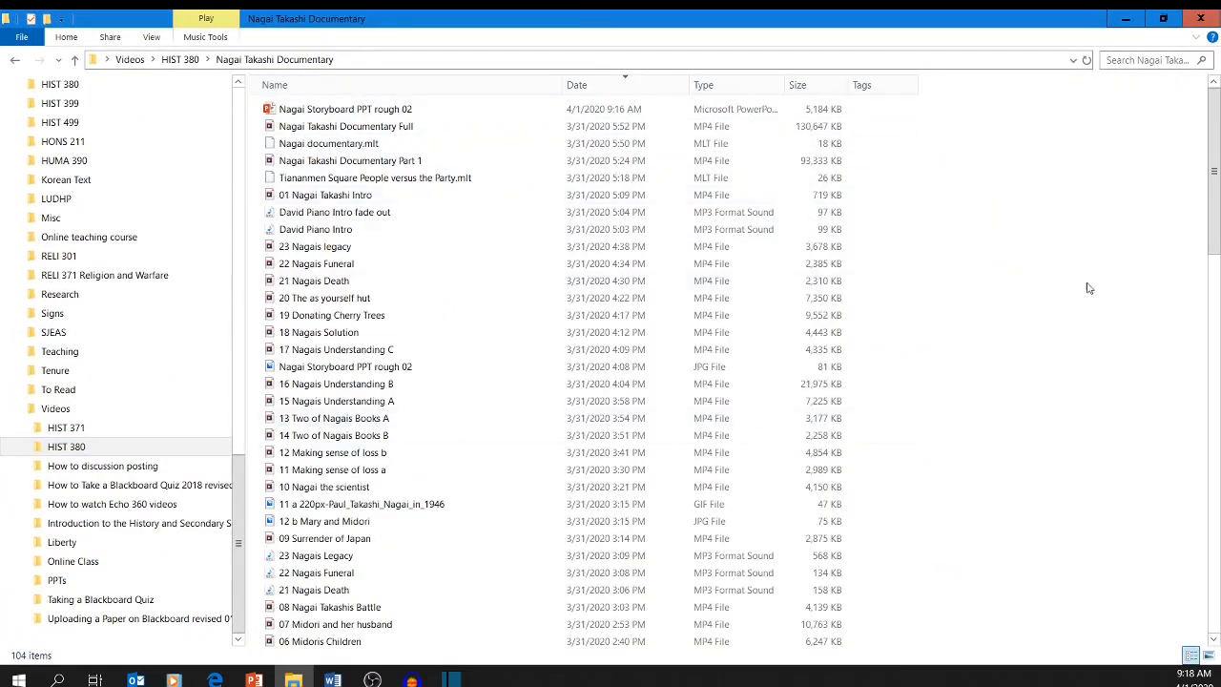
# Show the documentary folder's contents as extra large icons and look through the files.
pyautogui.click(1063, 60)
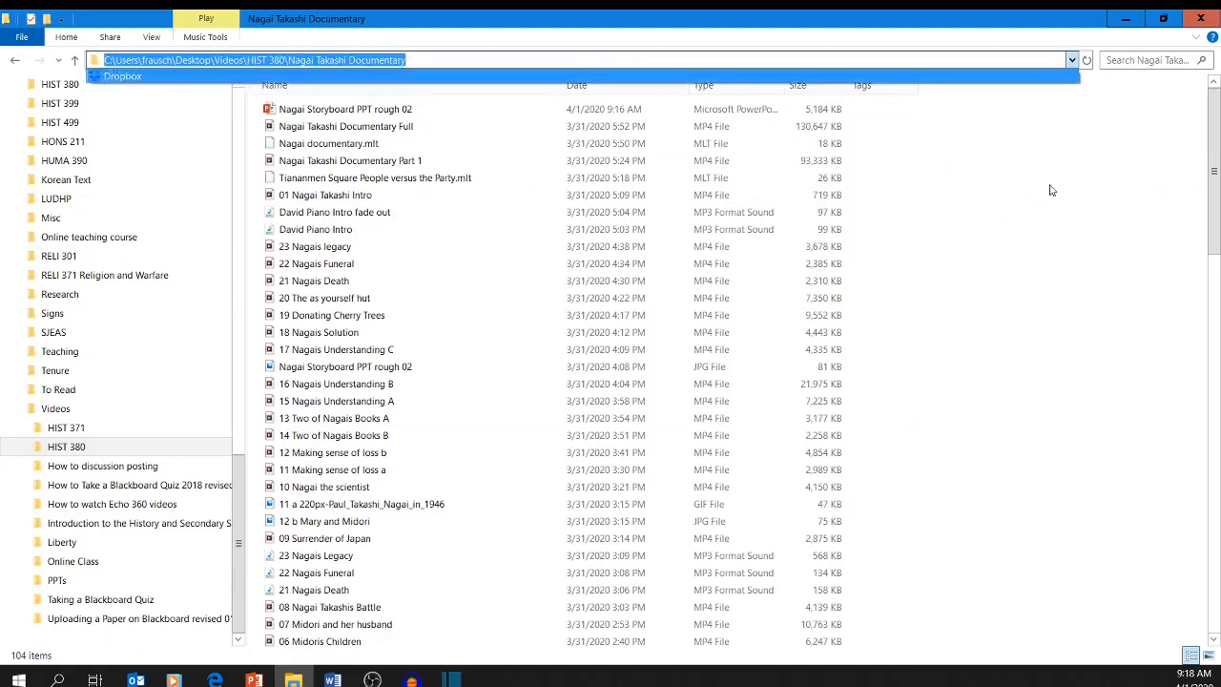
pyautogui.rightClick(883, 201)
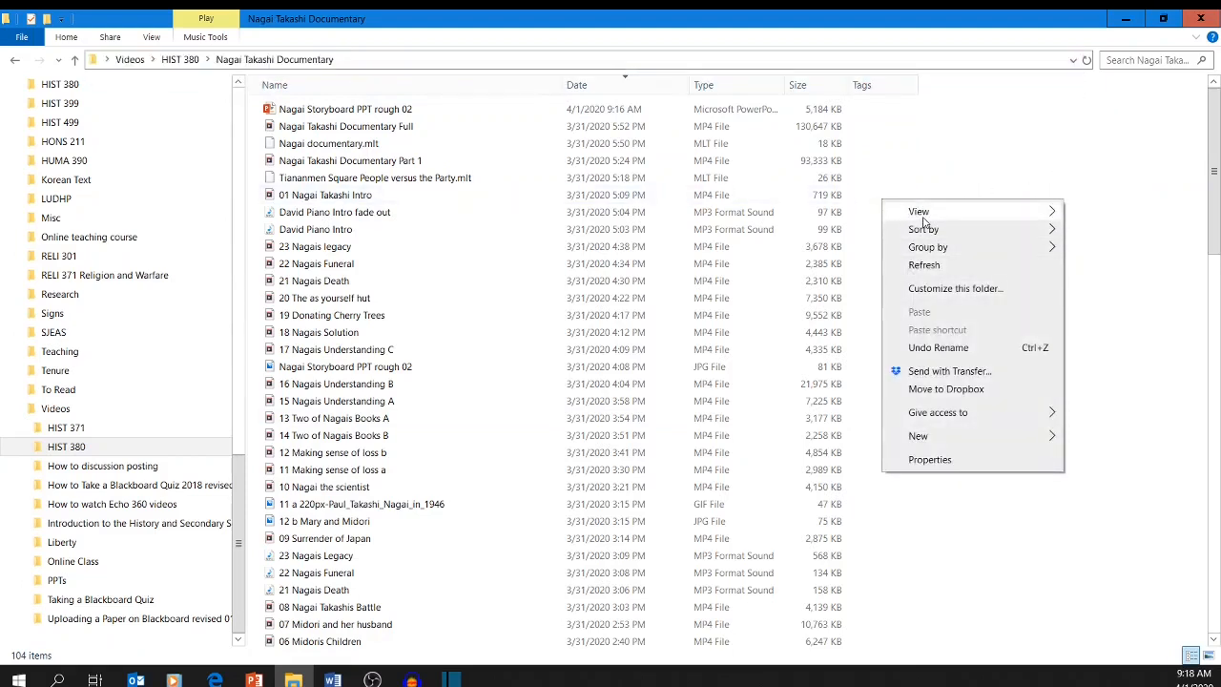
pyautogui.moveTo(923, 217)
pyautogui.click(1101, 229)
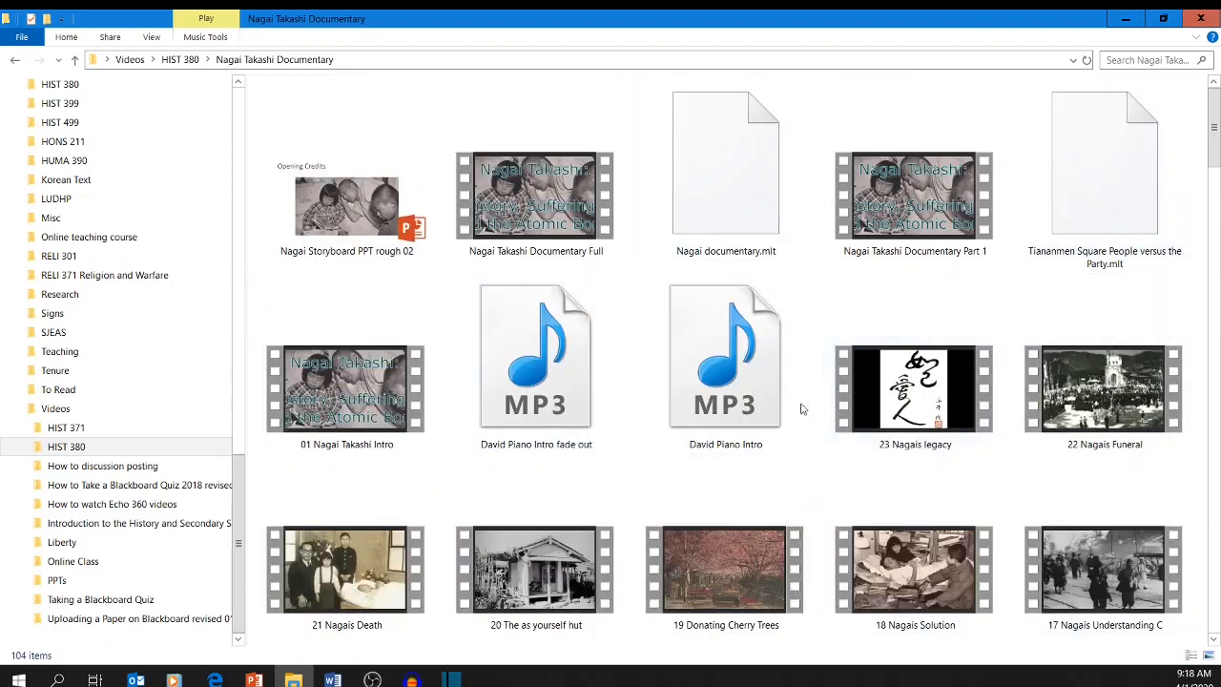
pyautogui.rightClick(1025, 114)
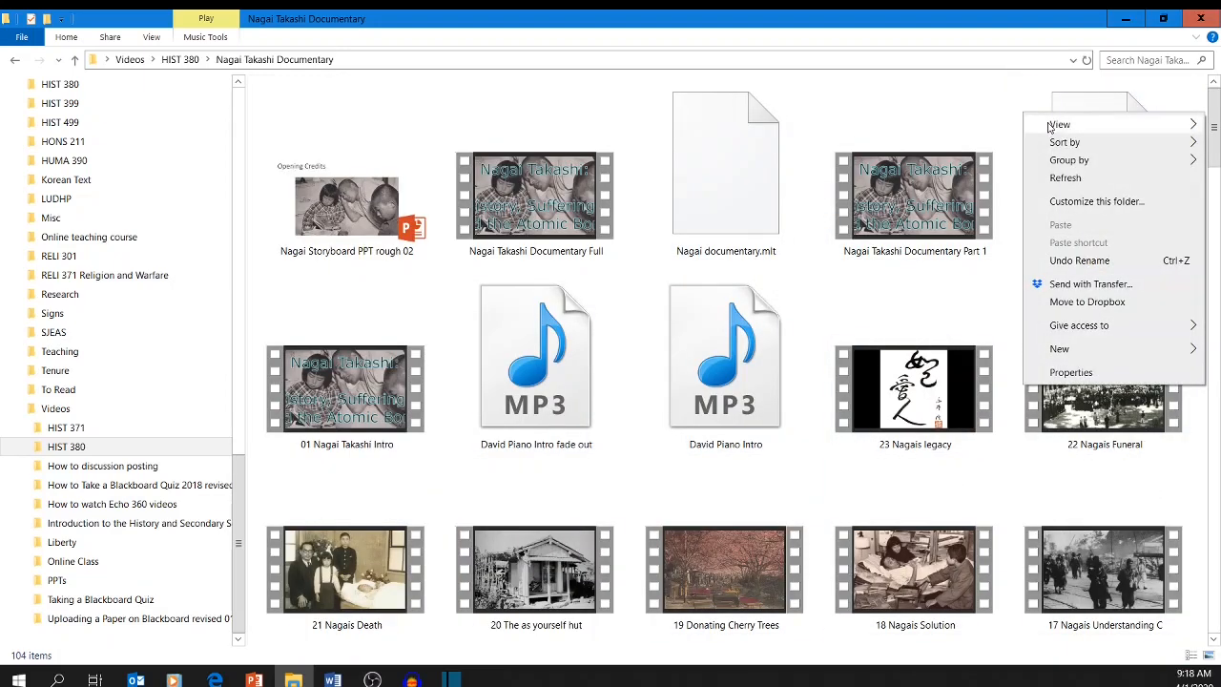
pyautogui.moveTo(1052, 127)
pyautogui.click(953, 84)
pyautogui.click(872, 150)
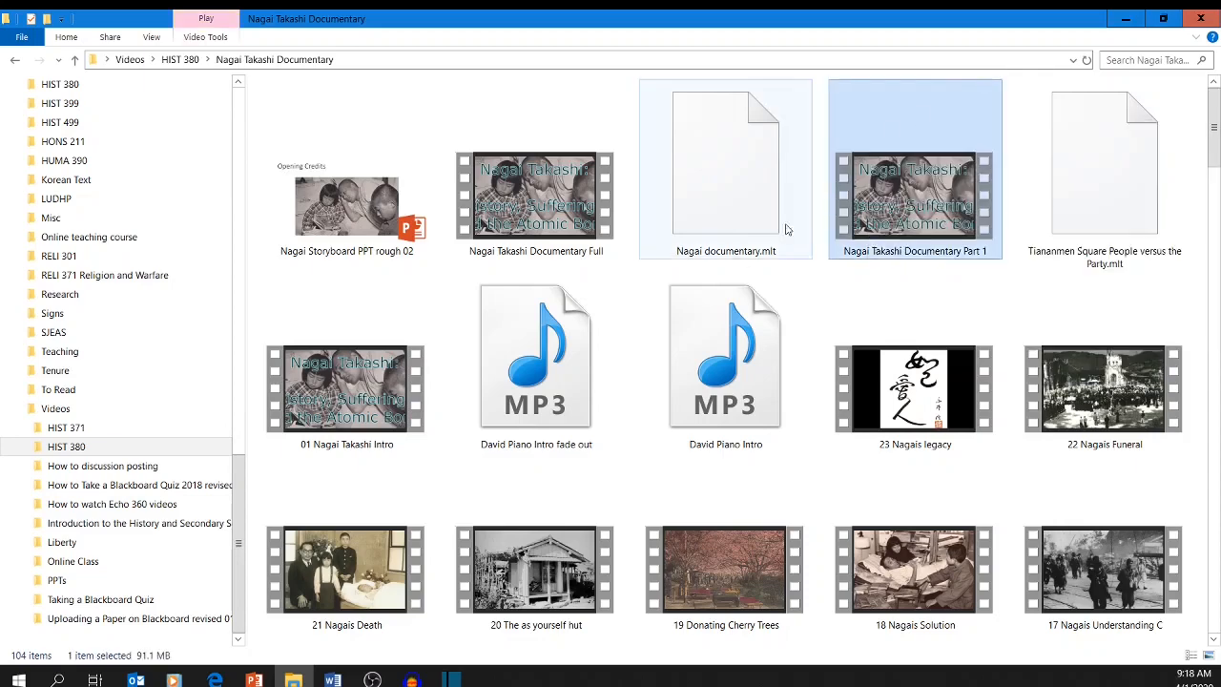
pyautogui.scroll(-2, 735, 267)
pyautogui.scroll(-2, 736, 267)
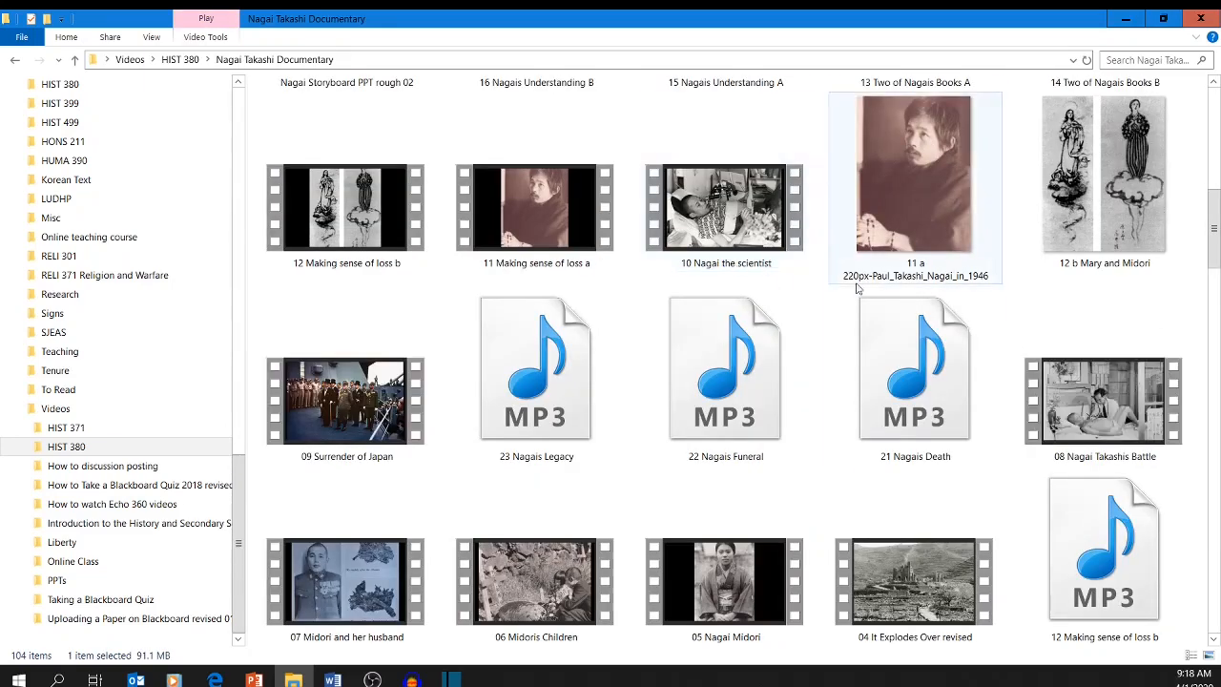
pyautogui.scroll(-2, 839, 238)
# Show the files as large icons and look over the folder's audio clips, videos and pictures.
pyautogui.rightClick(1009, 145)
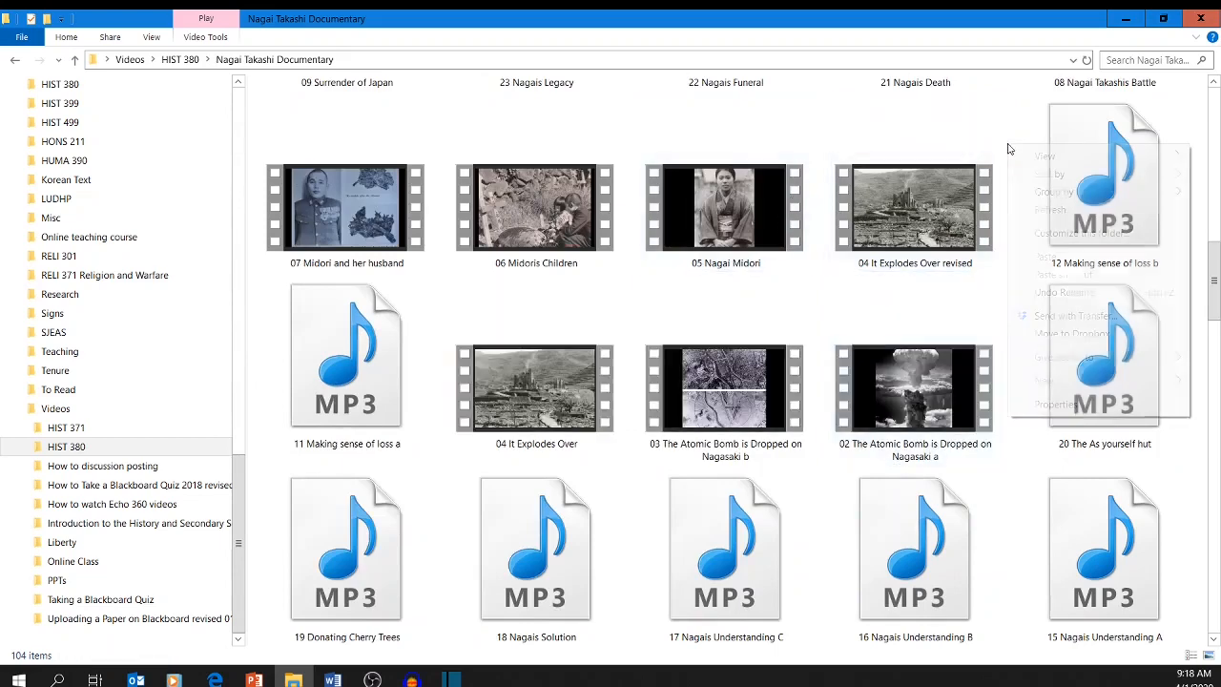
pyautogui.moveTo(1027, 156)
pyautogui.click(907, 192)
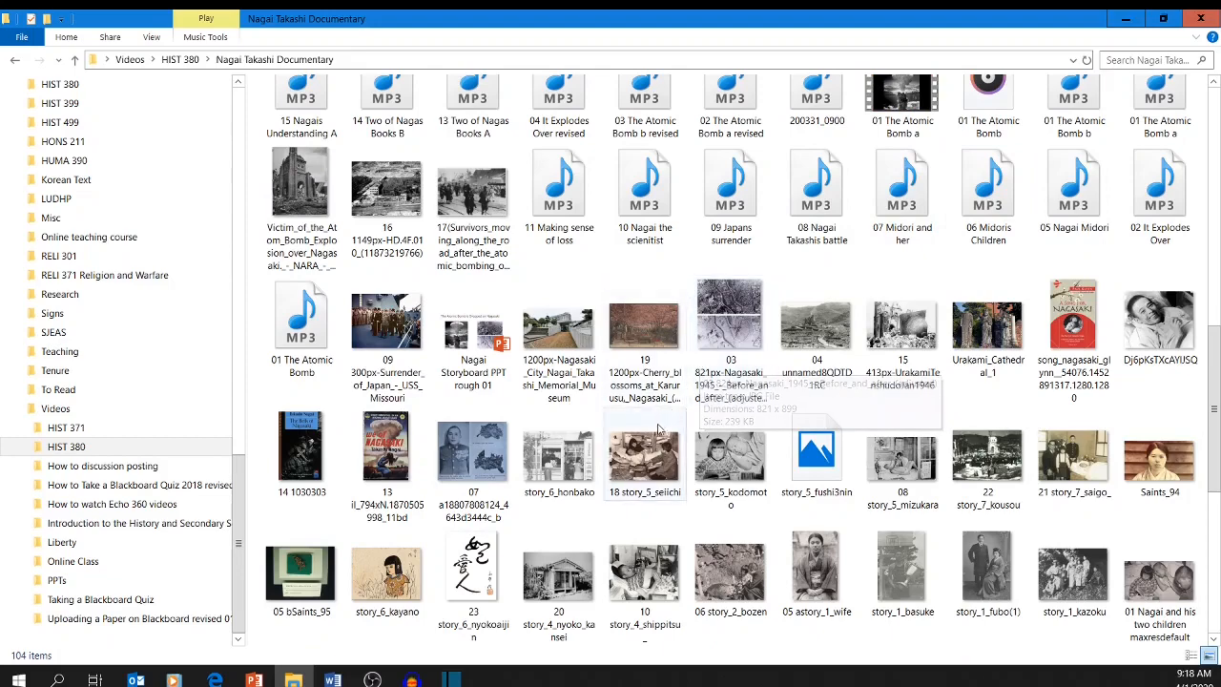
pyautogui.scroll(5, 652, 436)
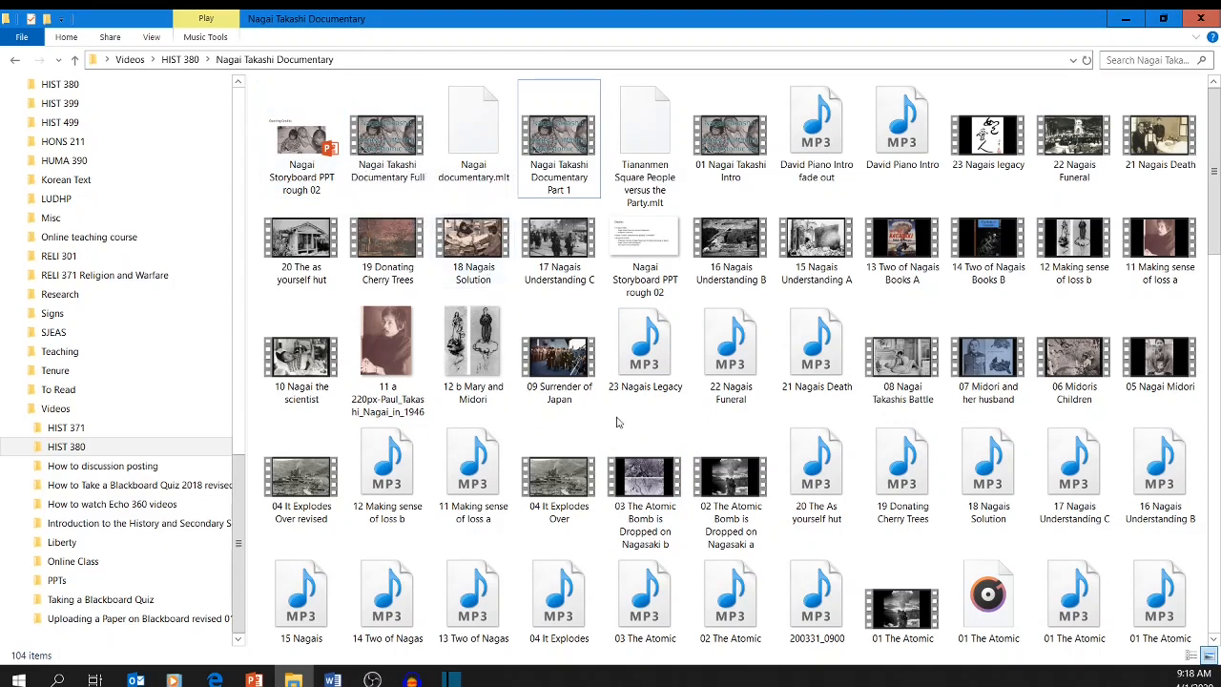
pyautogui.scroll(-10, 616, 423)
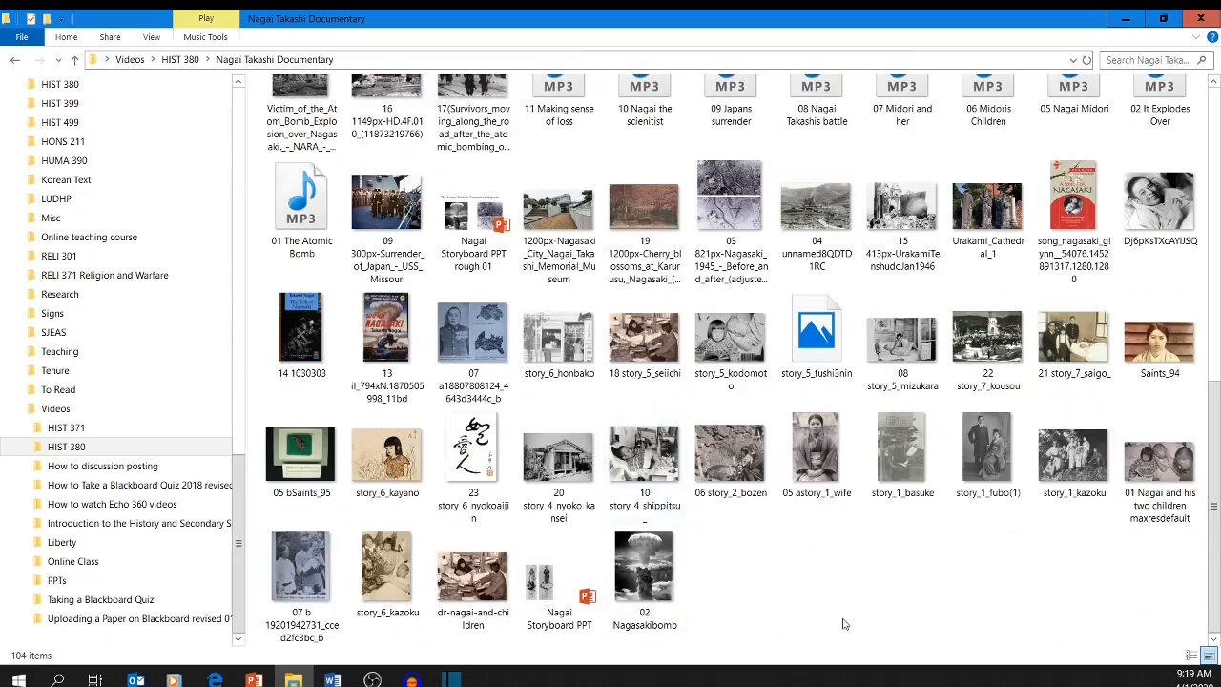
# Select the 01 Nagai and his two children picture and check it against the Opening Credits slide in the PowerPoint storyboard.
pyautogui.click(1132, 503)
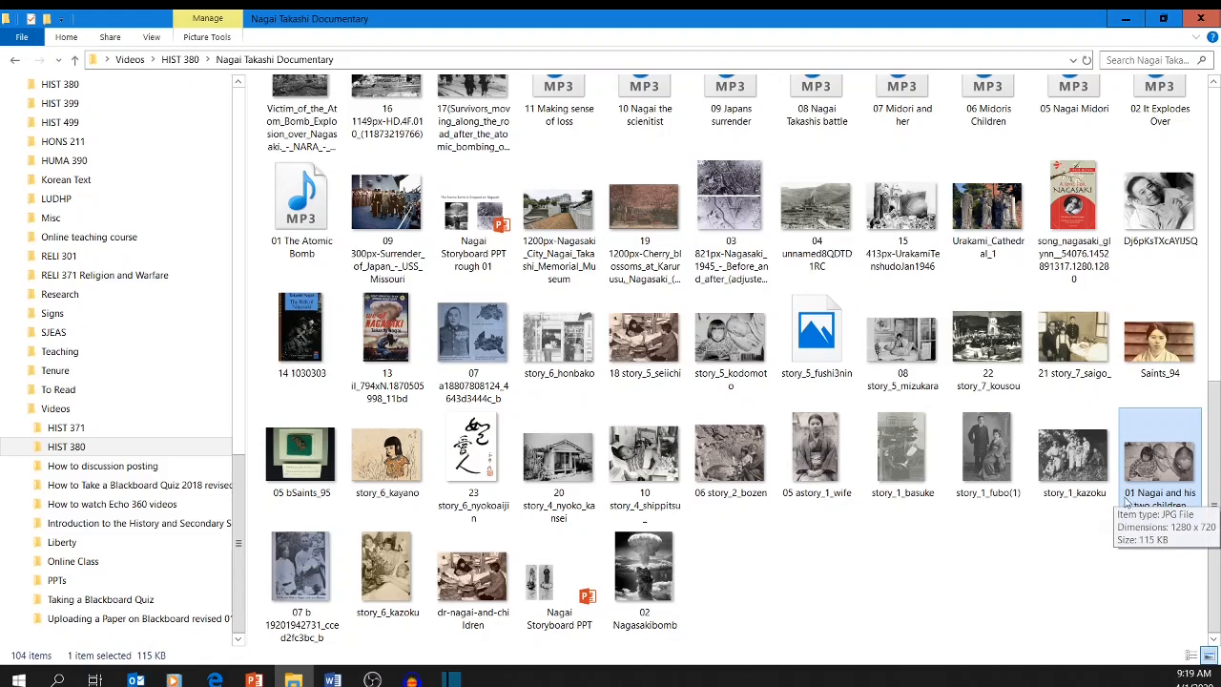
pyautogui.click(253, 679)
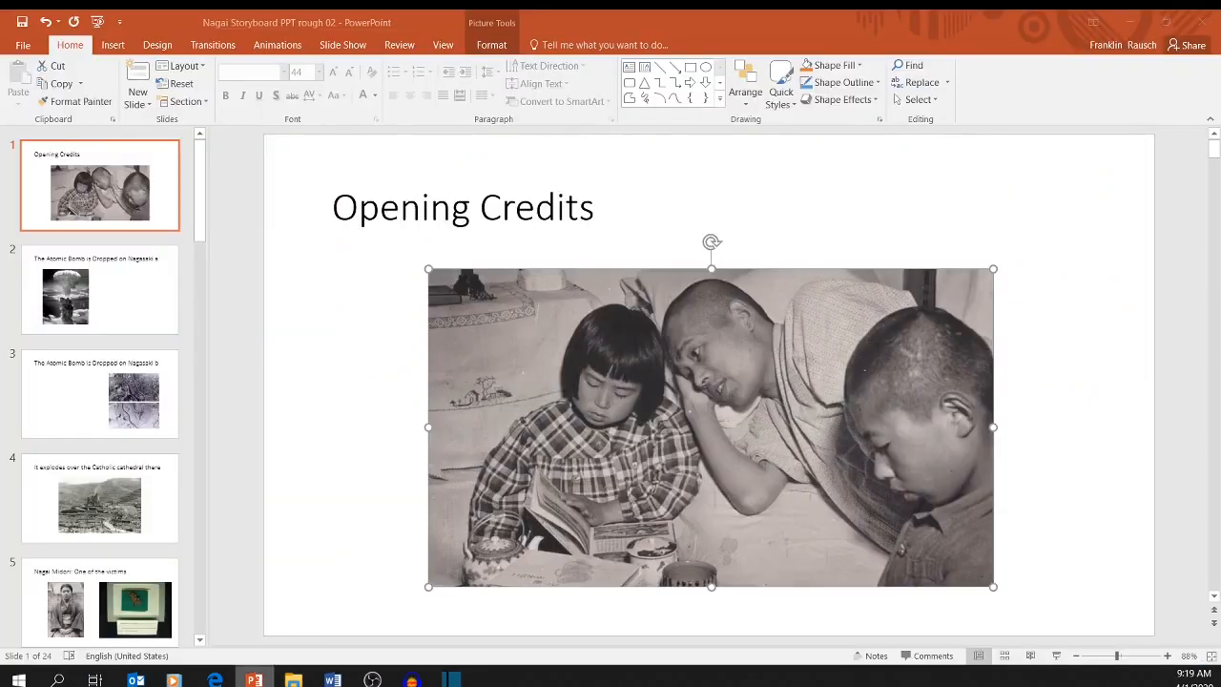
pyautogui.click(1129, 21)
# Switch the Nagai Takashi Documentary folder to the Details view.
pyautogui.rightClick(868, 572)
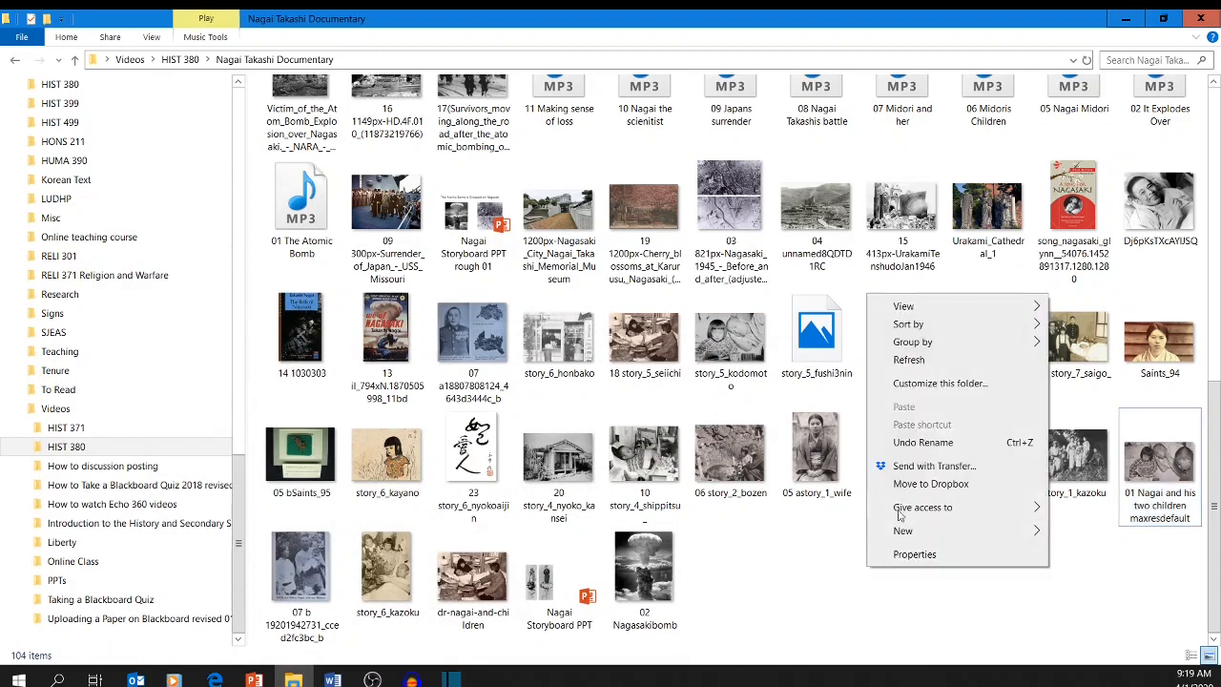
pyautogui.moveTo(939, 306)
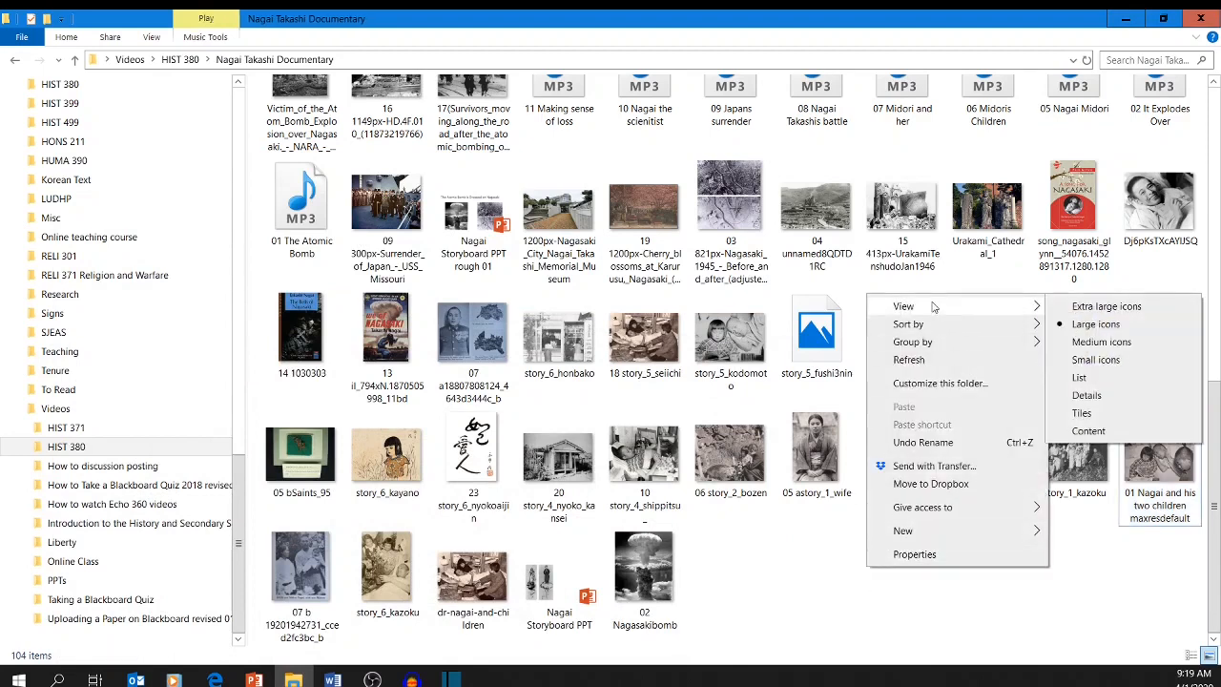
pyautogui.click(1096, 393)
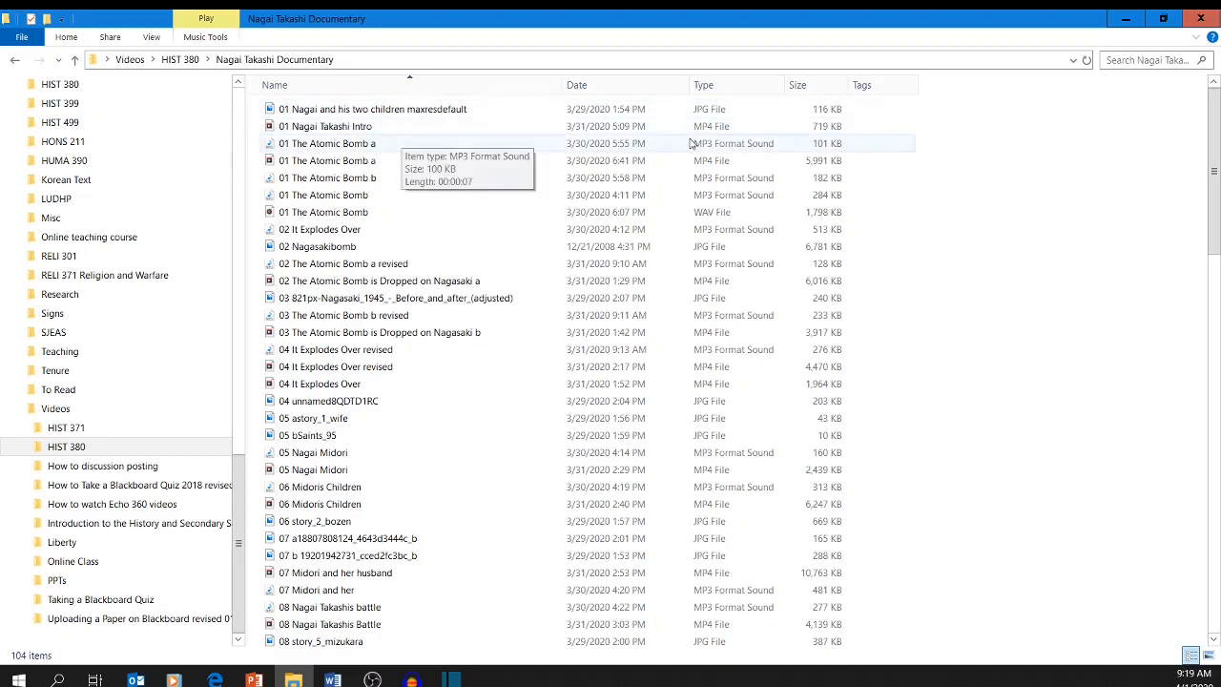
# Sort the files by type, look through the groups, and sort them by name again.
pyautogui.click(719, 92)
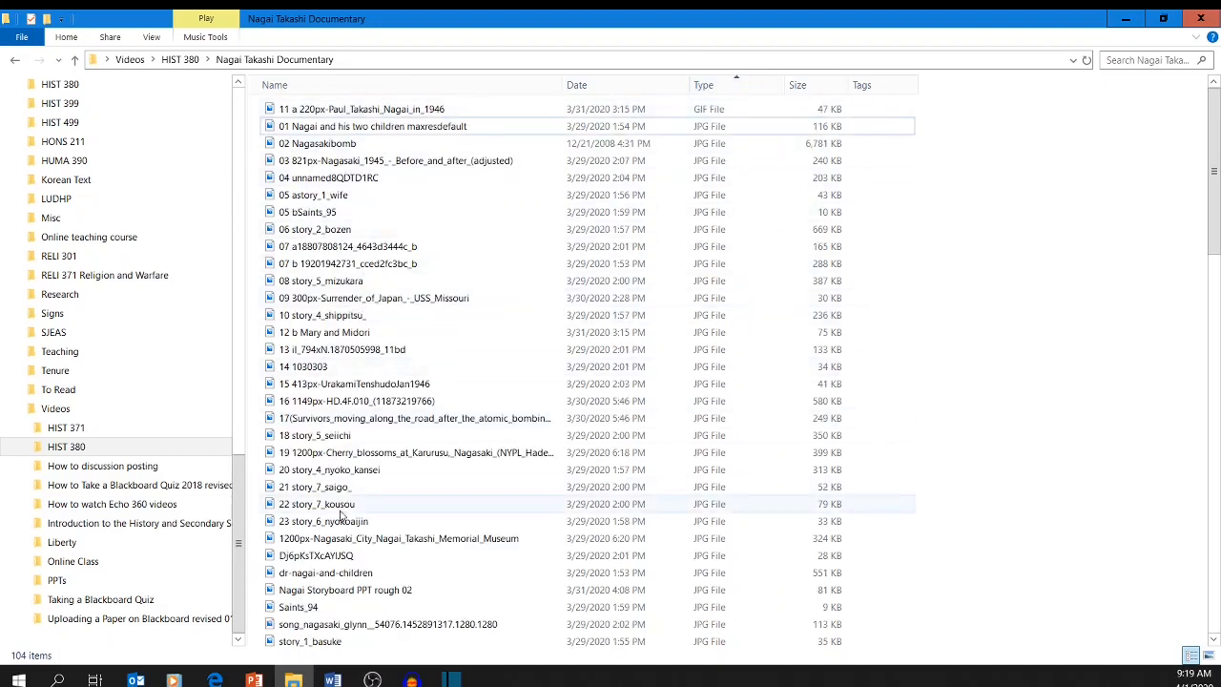
pyautogui.scroll(-7, 402, 386)
pyautogui.scroll(-6, 401, 386)
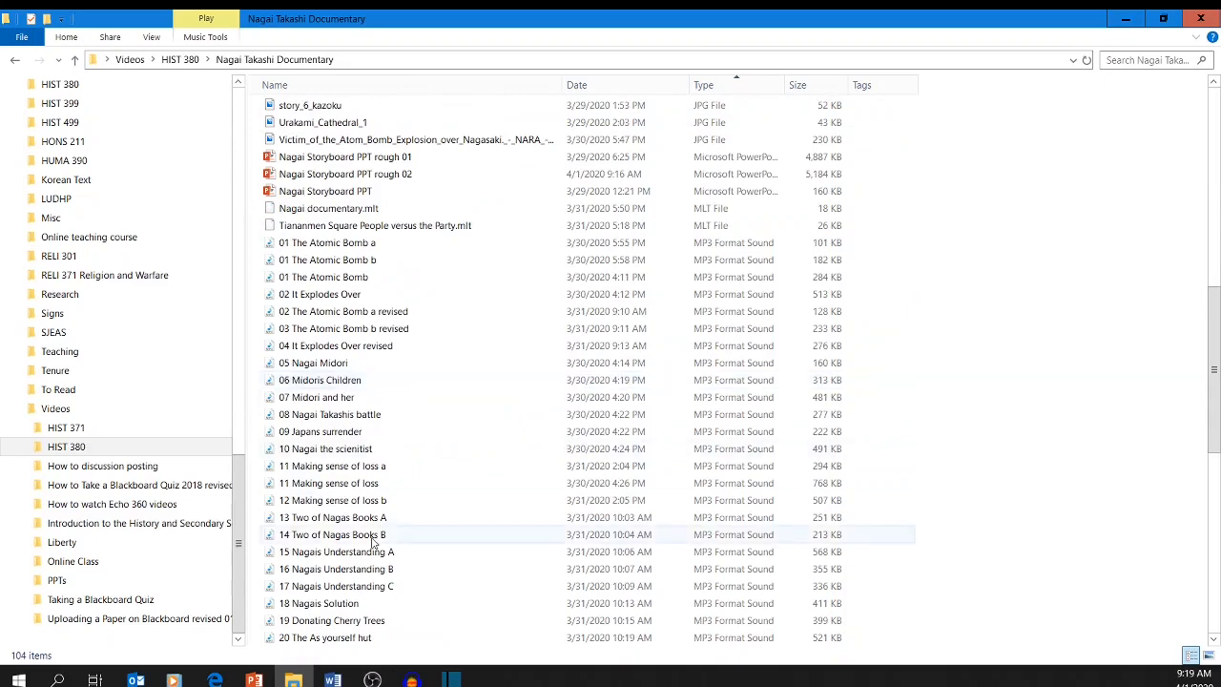
pyautogui.scroll(13, 556, 273)
pyautogui.click(476, 87)
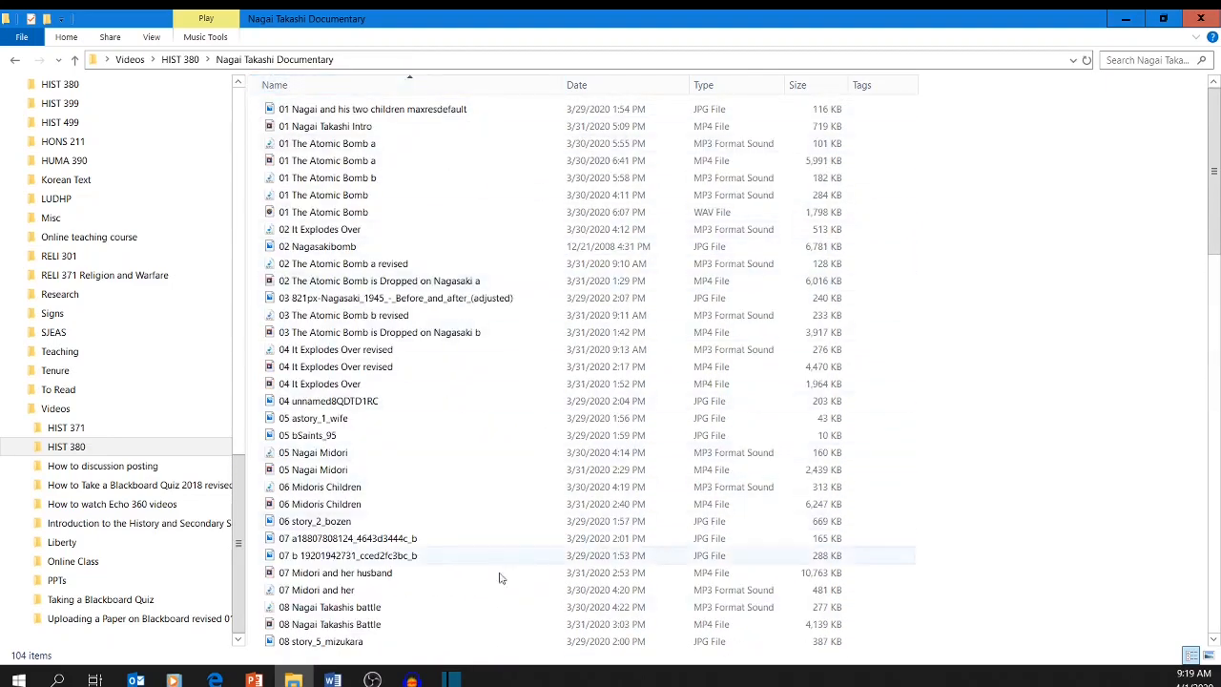
# Shrink the File Explorer window, load 01 Nagai and his two children maxresdefault into Shotcut's player, and pause playback.
pyautogui.moveTo(599, 16); pyautogui.dragTo(207, 21)
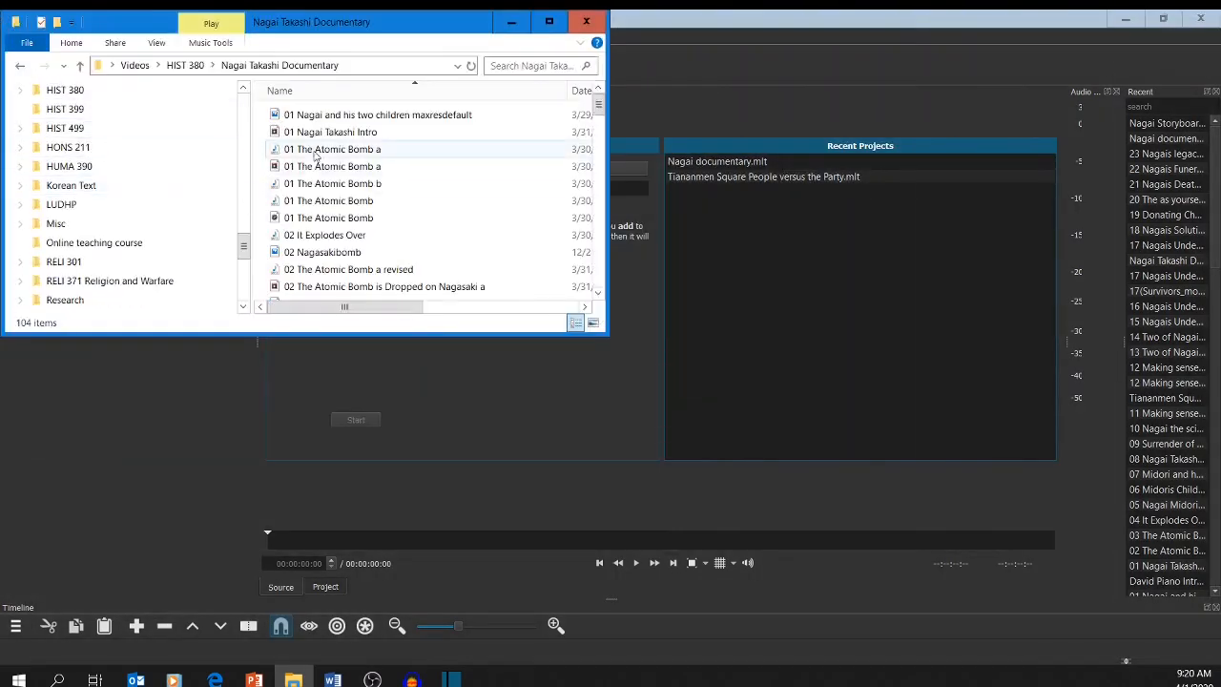
pyautogui.moveTo(325, 115); pyautogui.dragTo(769, 267)
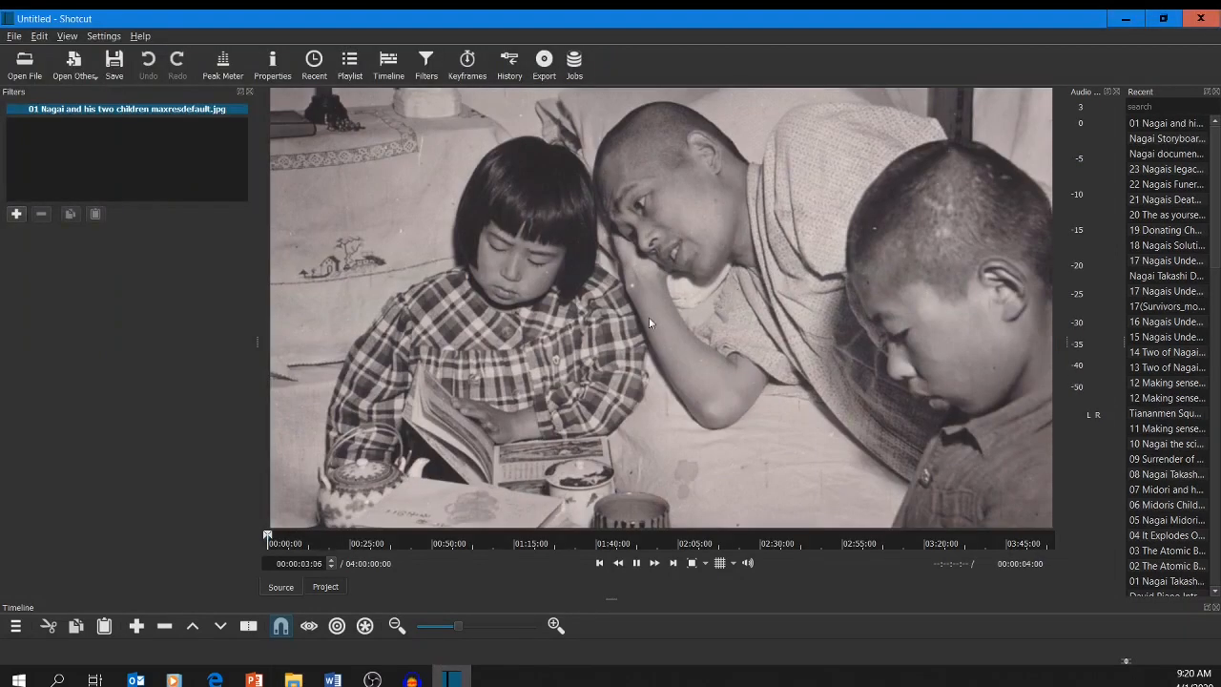
pyautogui.press('space')
# Enlarge the timeline area and add the loaded image as the first clip on video track V1.
pyautogui.moveTo(610, 599); pyautogui.dragTo(620, 466)
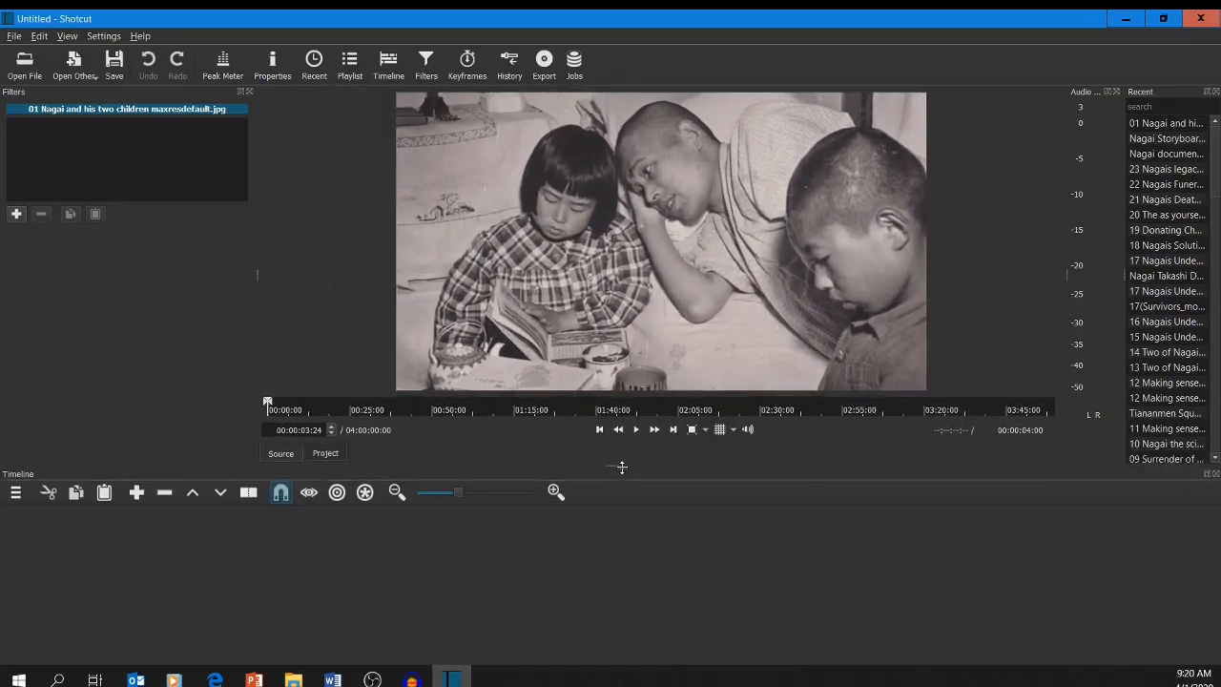
pyautogui.moveTo(632, 353); pyautogui.dragTo(152, 535)
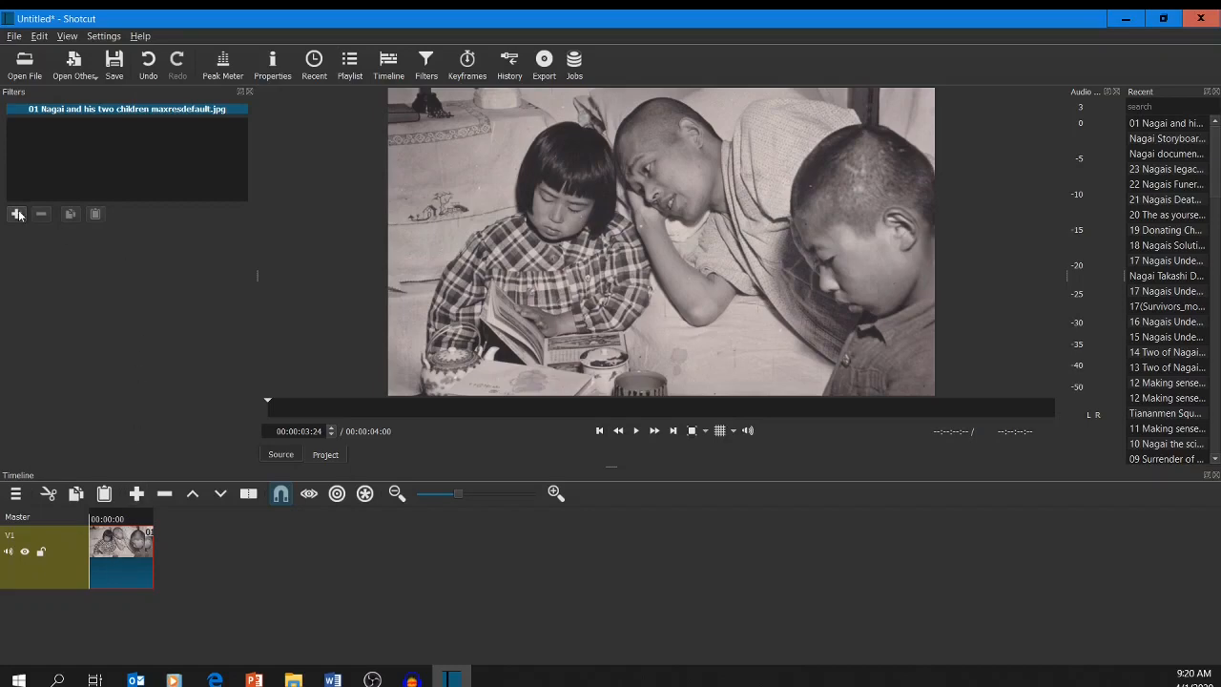
# Mark the Text: Simple video filter as a favorite and apply it to the image clip.
pyautogui.click(118, 572)
pyautogui.click(18, 214)
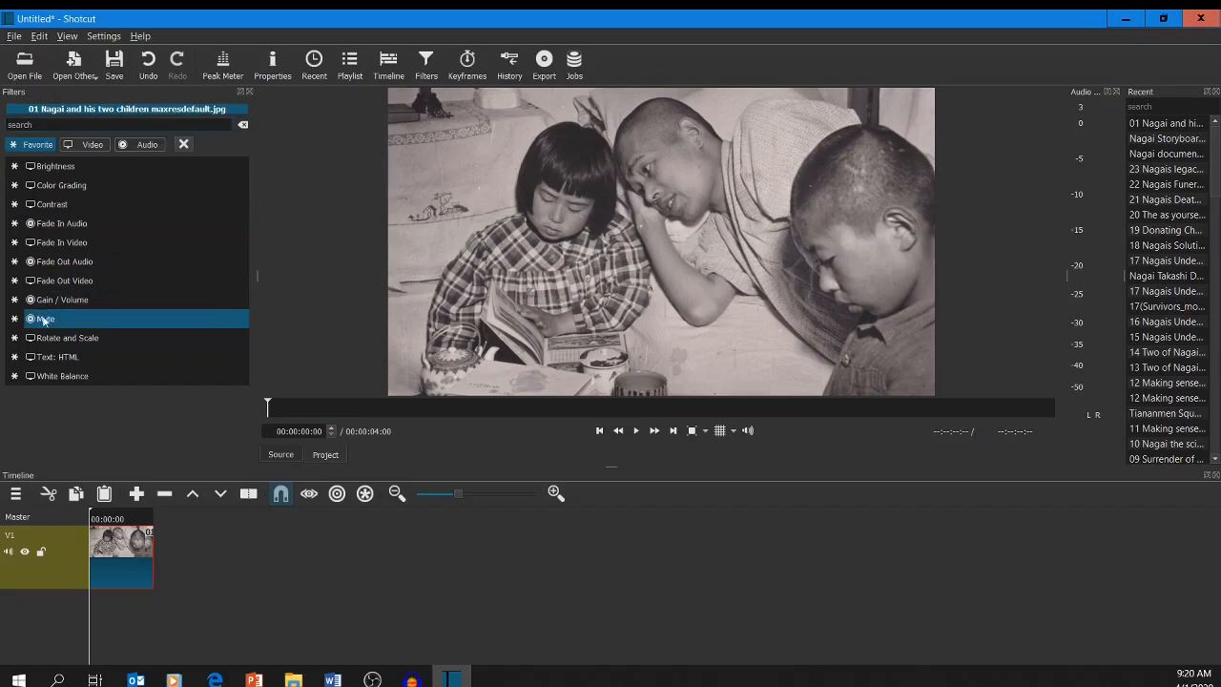
pyautogui.click(78, 147)
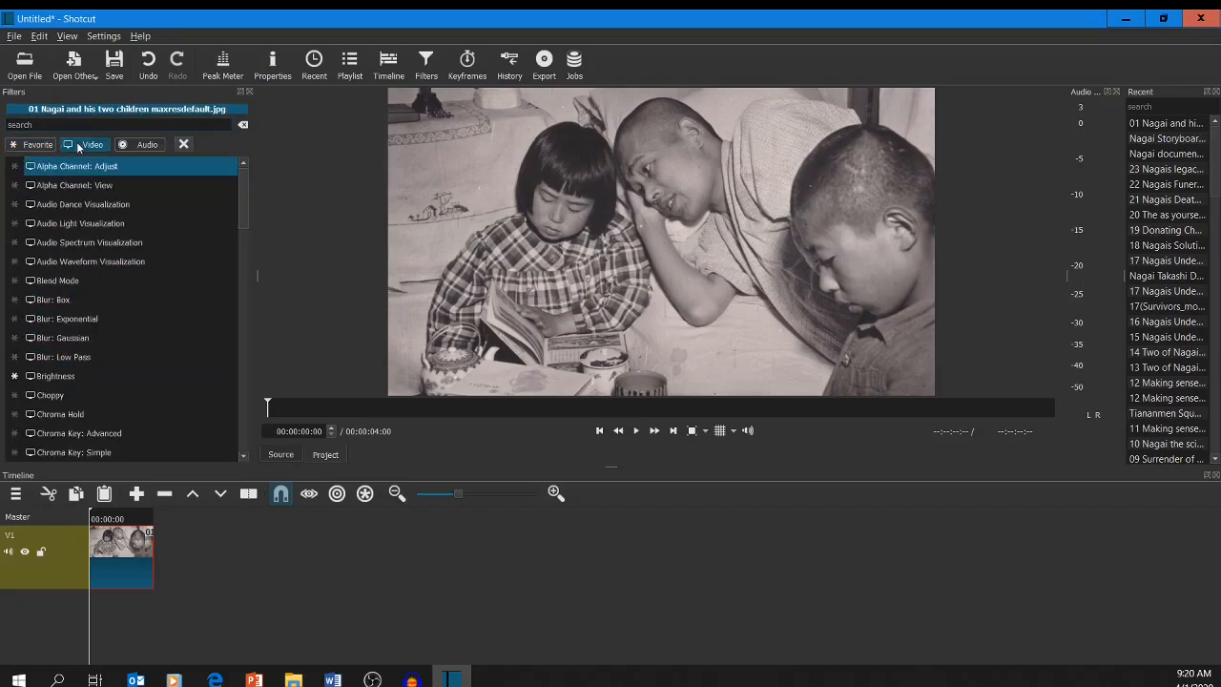
pyautogui.scroll(-10, 71, 302)
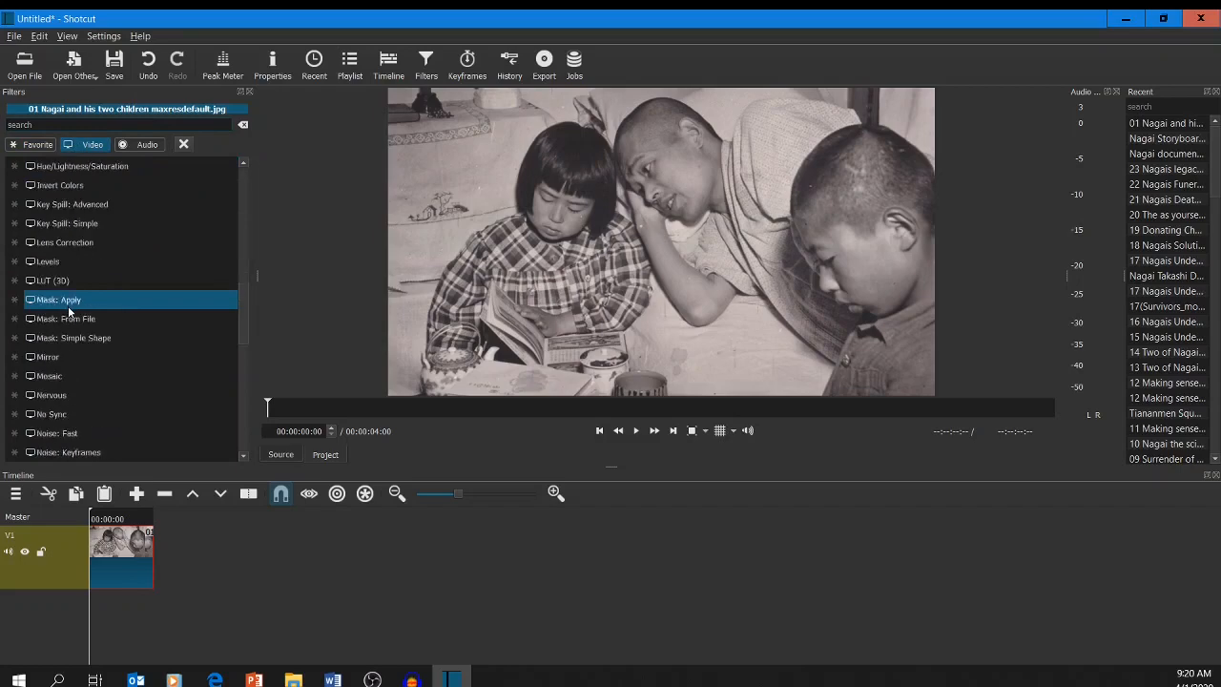
pyautogui.scroll(-7, 70, 304)
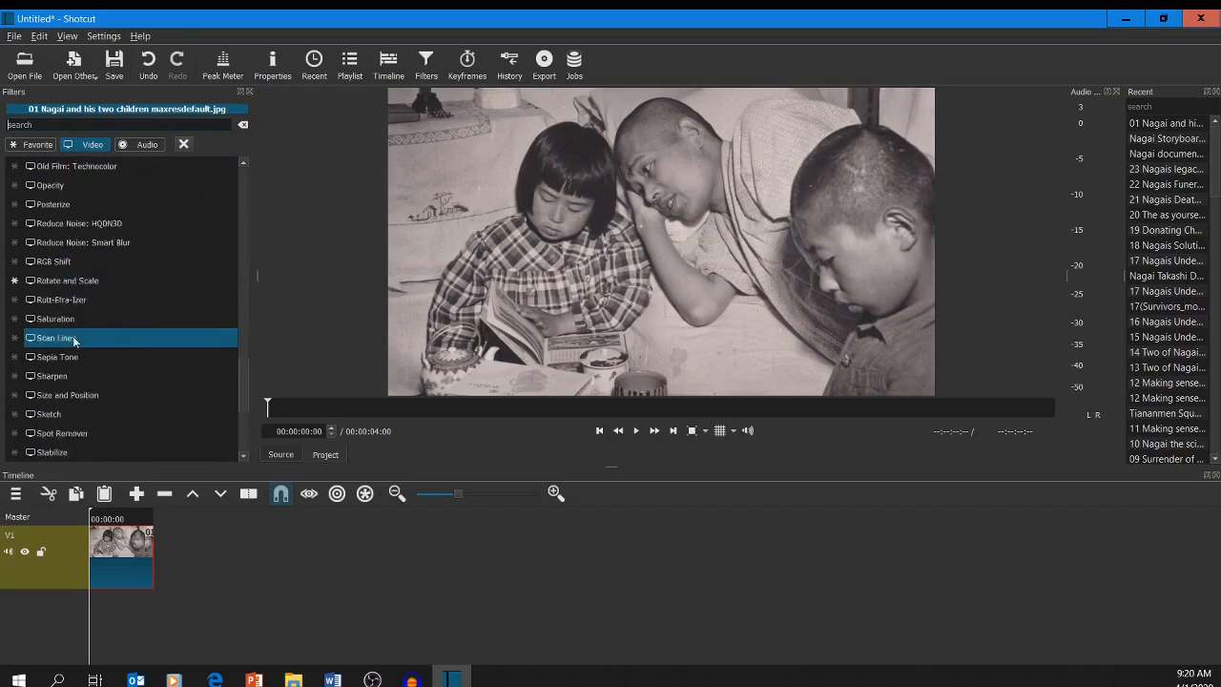
pyautogui.scroll(-2, 74, 341)
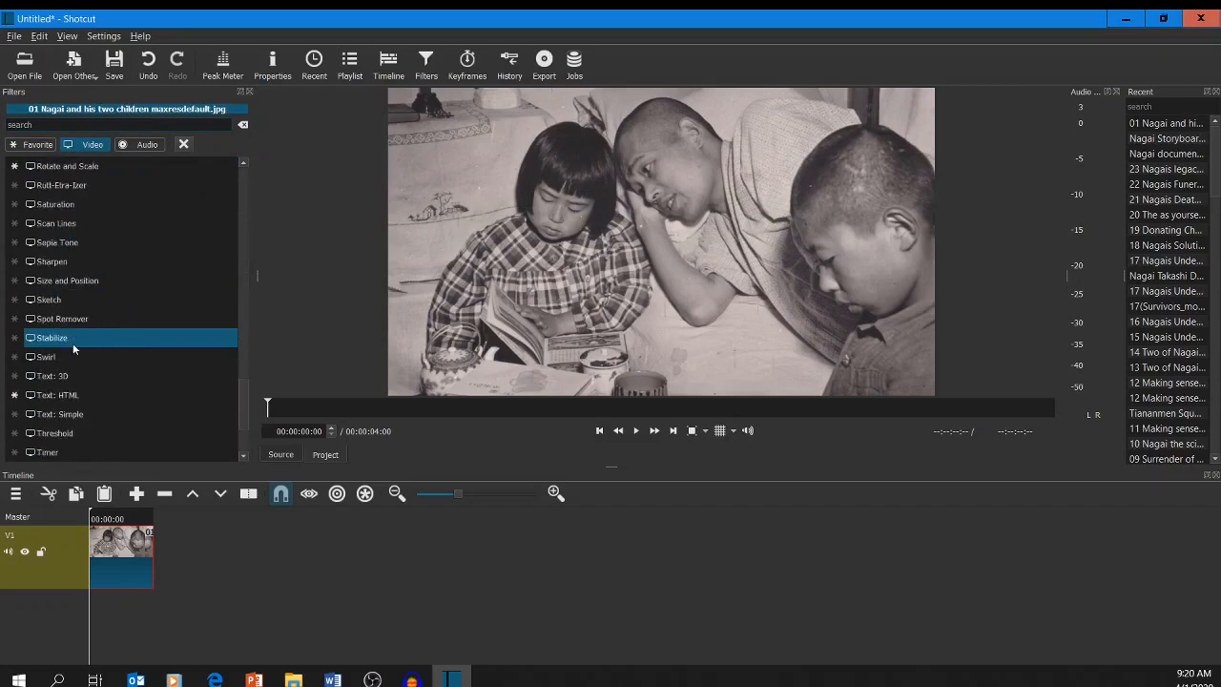
pyautogui.click(14, 414)
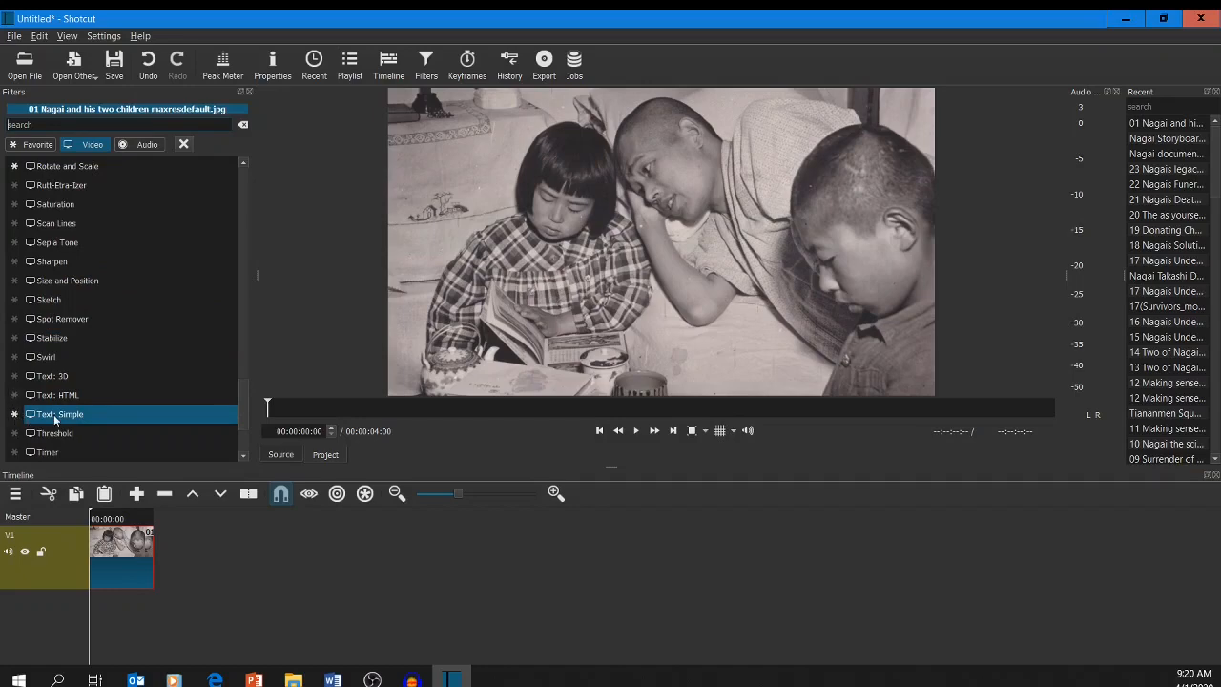
pyautogui.click(54, 416)
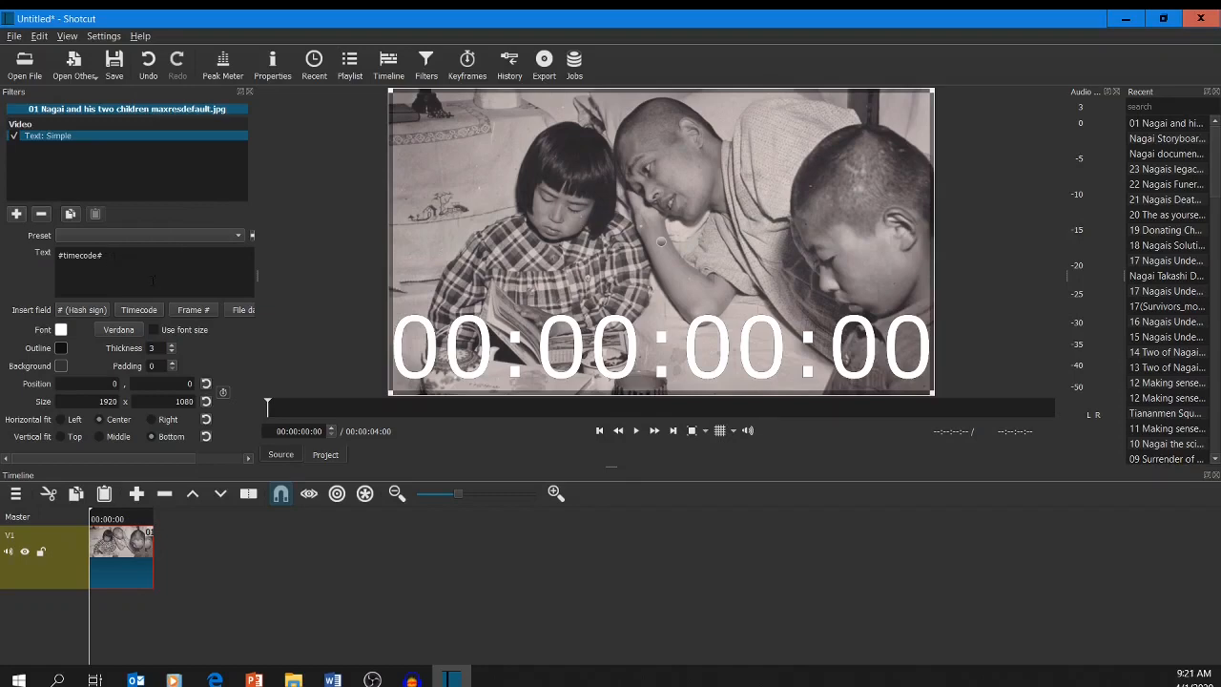
# Preview the timecode text over the clip and return the playhead to the start.
pyautogui.click(636, 431)
pyautogui.click(636, 431)
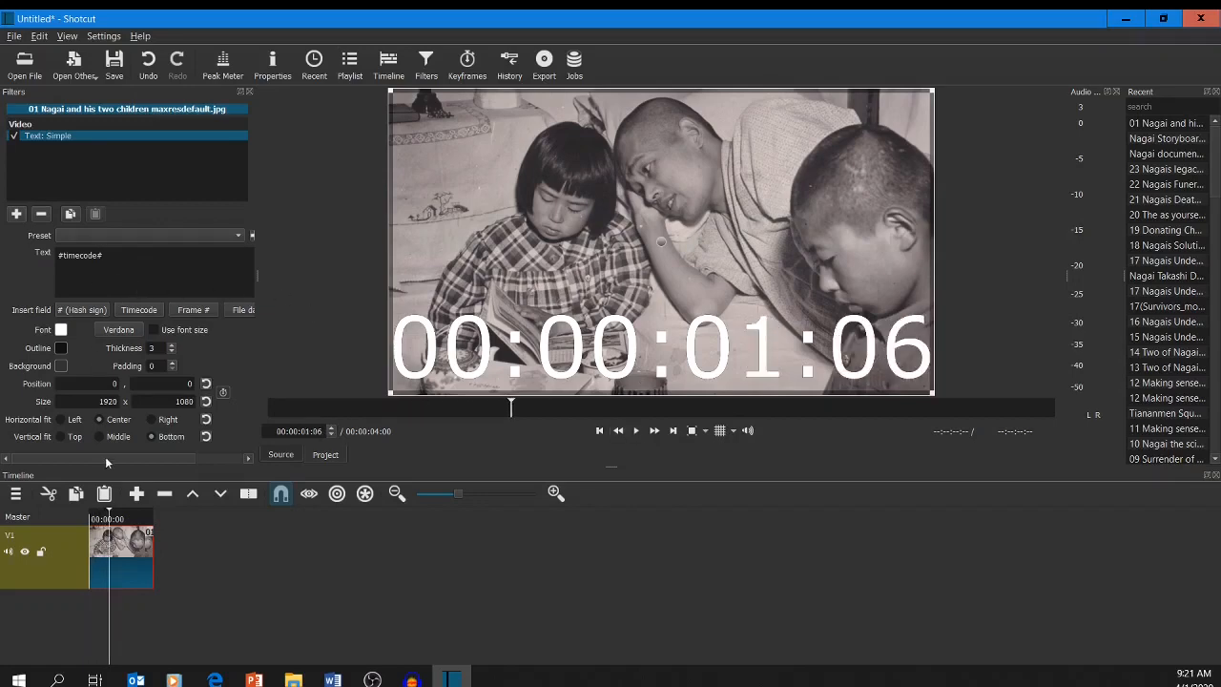
pyautogui.click(97, 518)
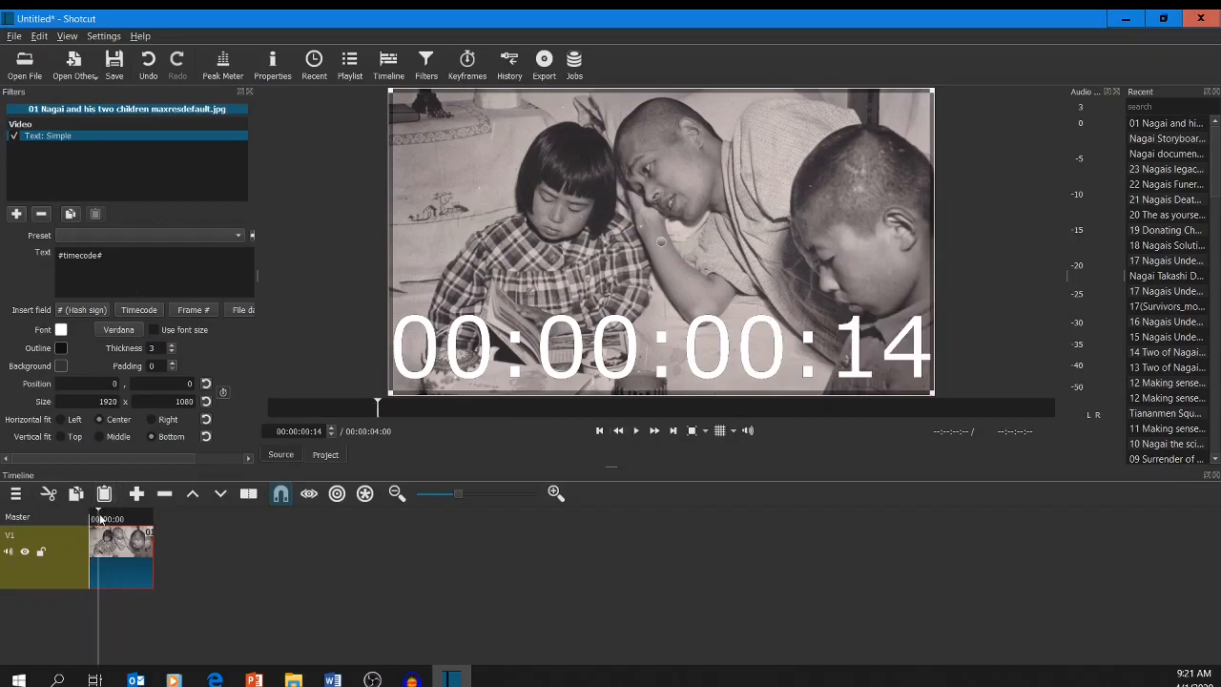
pyautogui.press('Left')
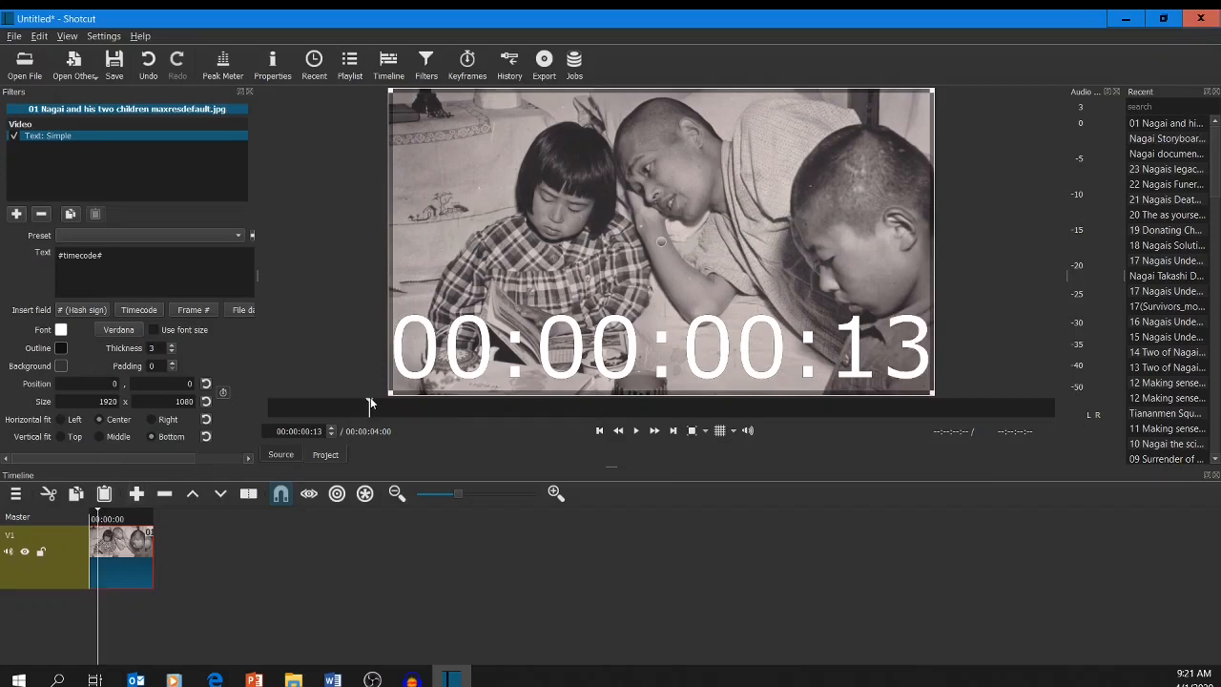
pyautogui.moveTo(371, 406); pyautogui.dragTo(251, 399)
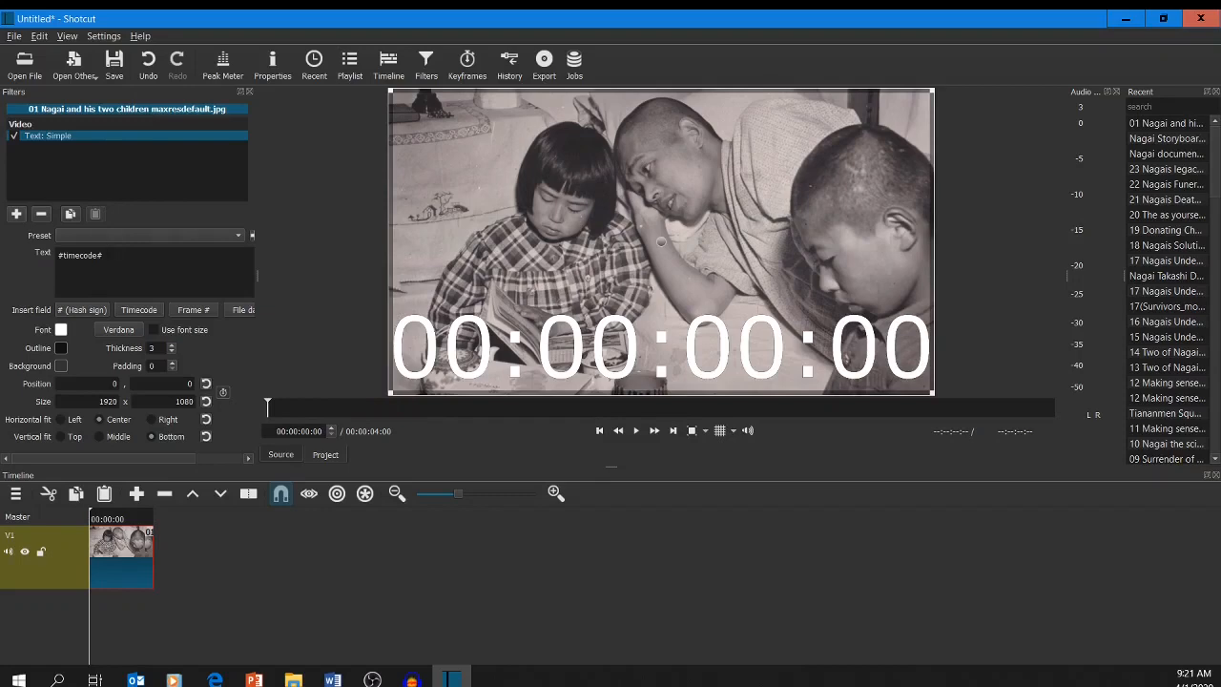
# Replace the timecode text with "This is the title" and set the font color to black (#000000).
pyautogui.moveTo(103, 254); pyautogui.dragTo(52, 257)
pyautogui.write('This is the title')
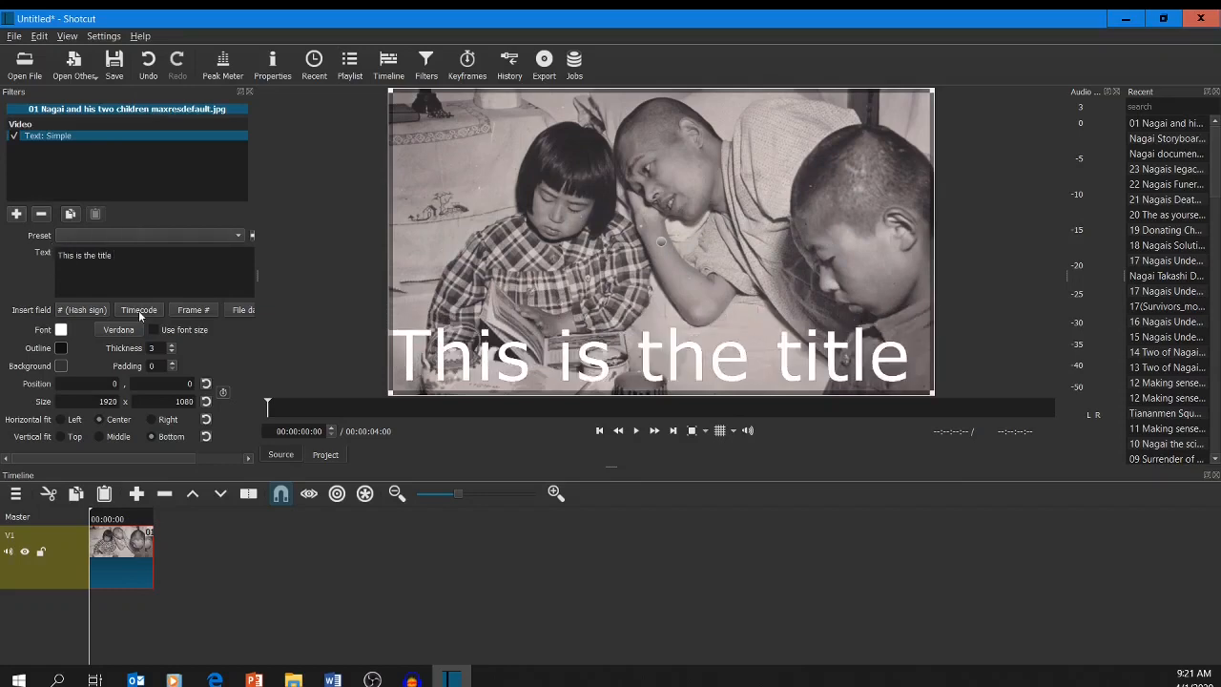
pyautogui.click(61, 330)
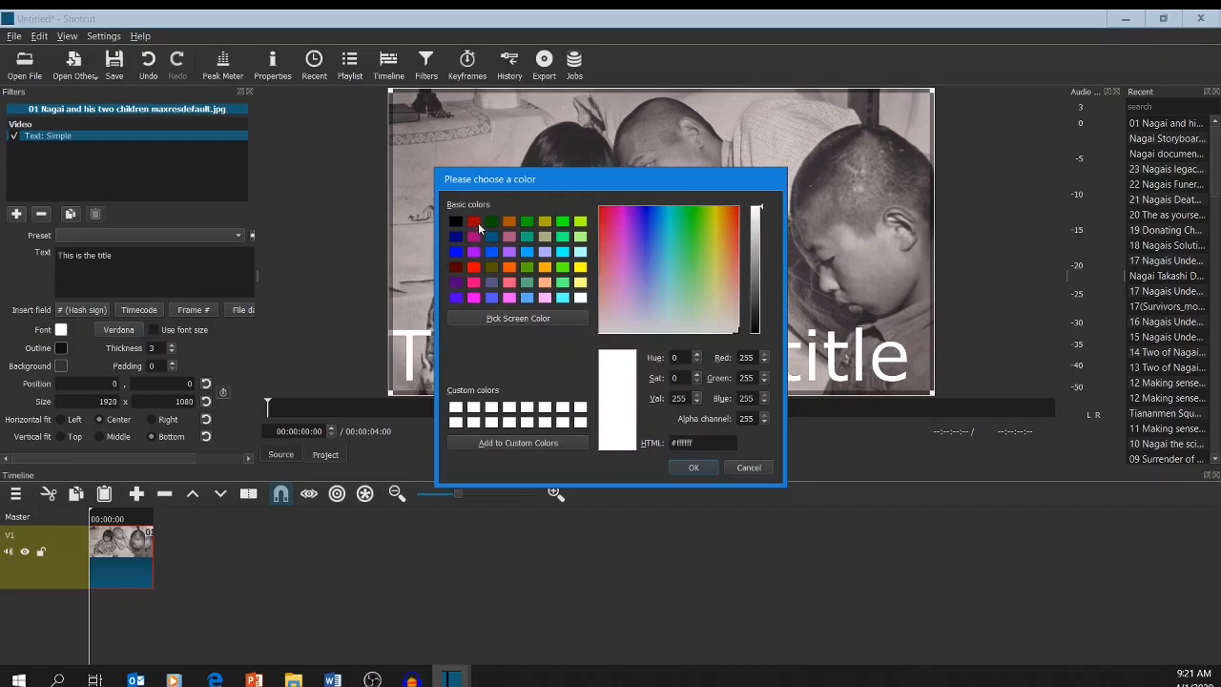
pyautogui.click(479, 225)
pyautogui.click(453, 225)
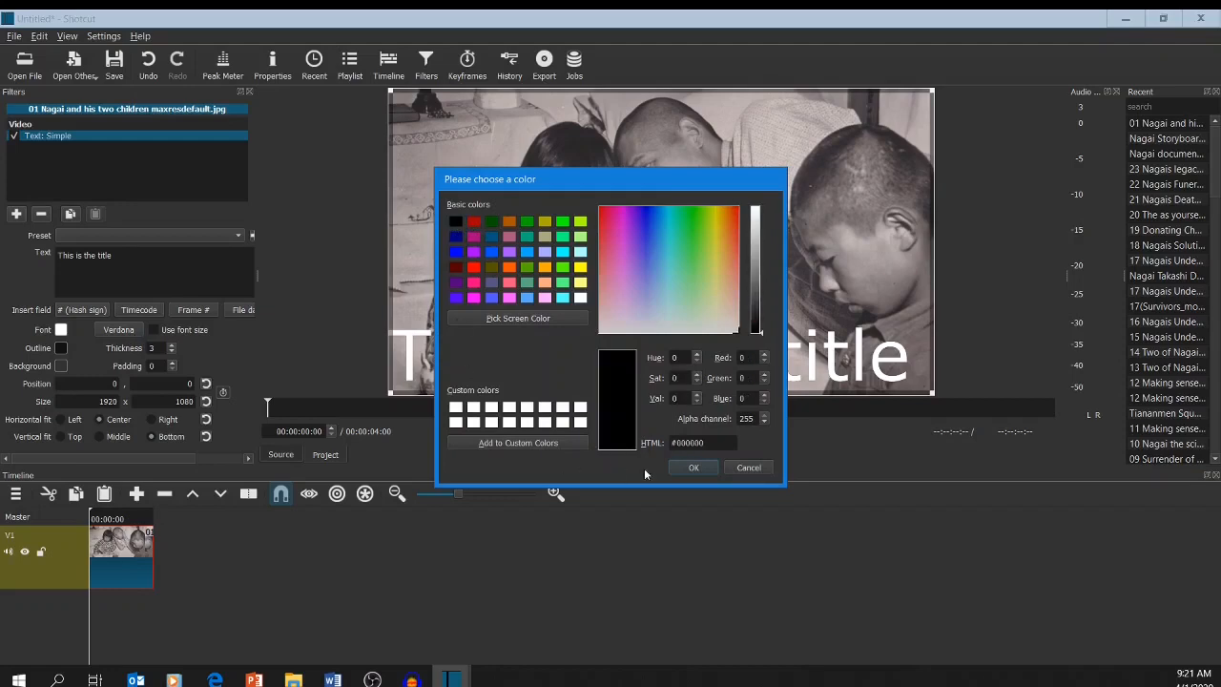
pyautogui.click(693, 467)
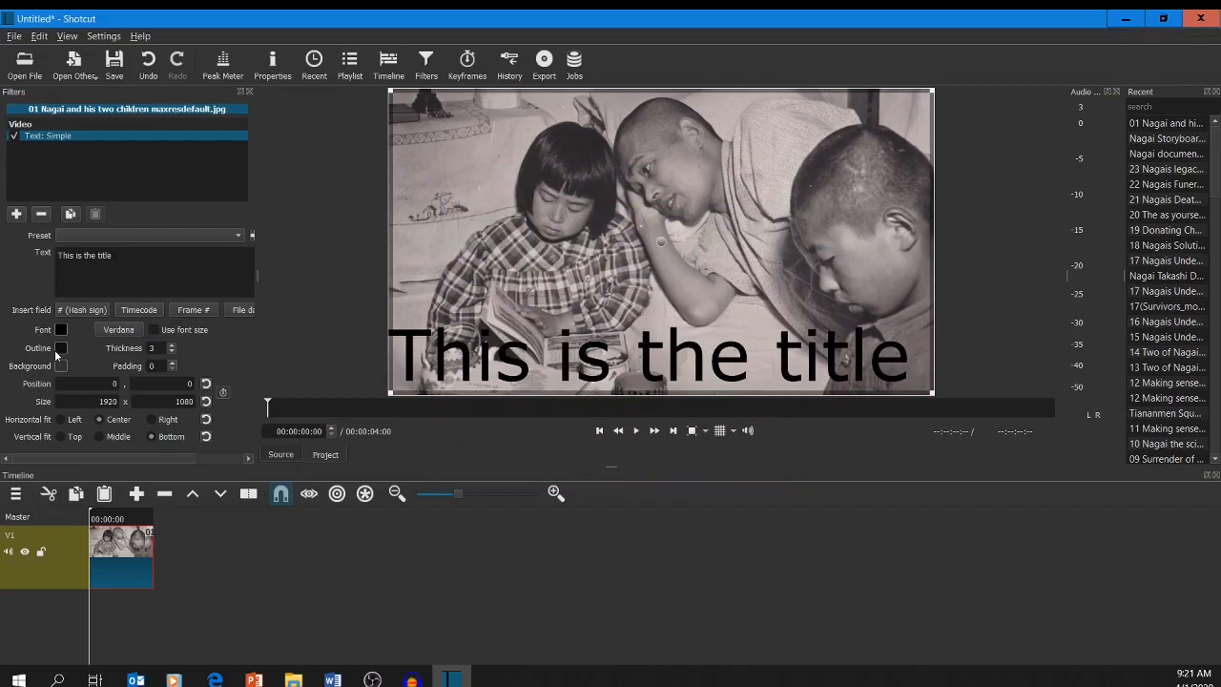
# Give the title text a light cyan outline (#aaffff) with a thickness of 30.
pyautogui.click(60, 349)
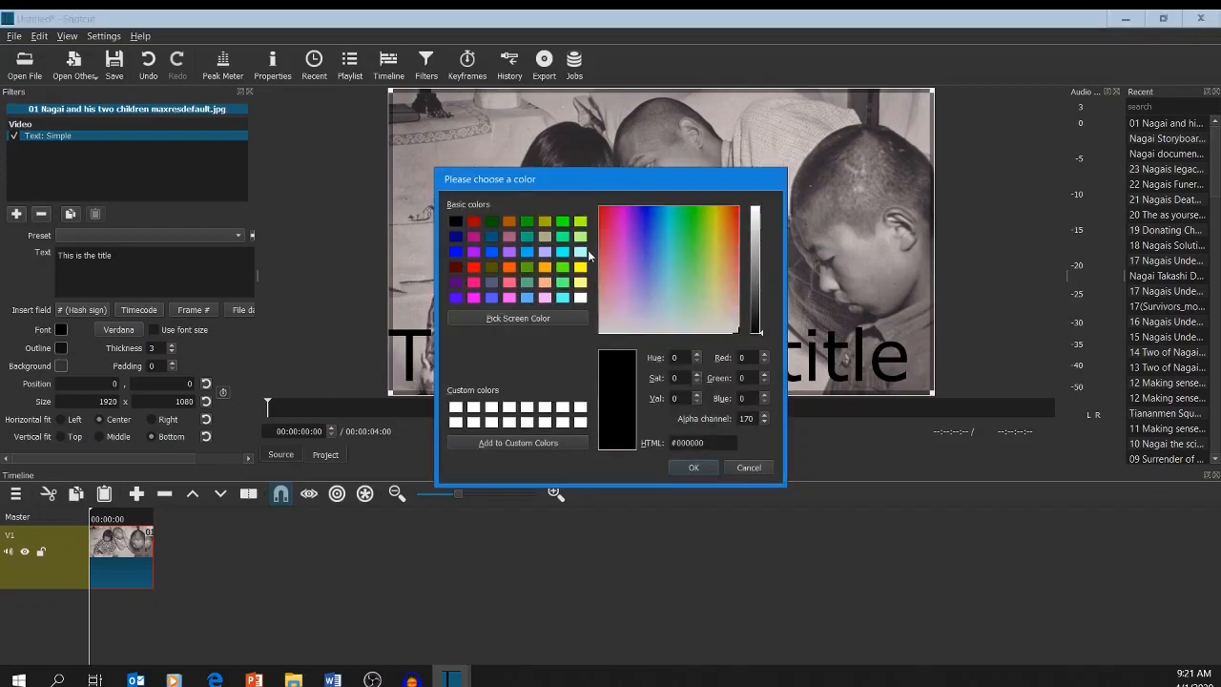
pyautogui.click(580, 253)
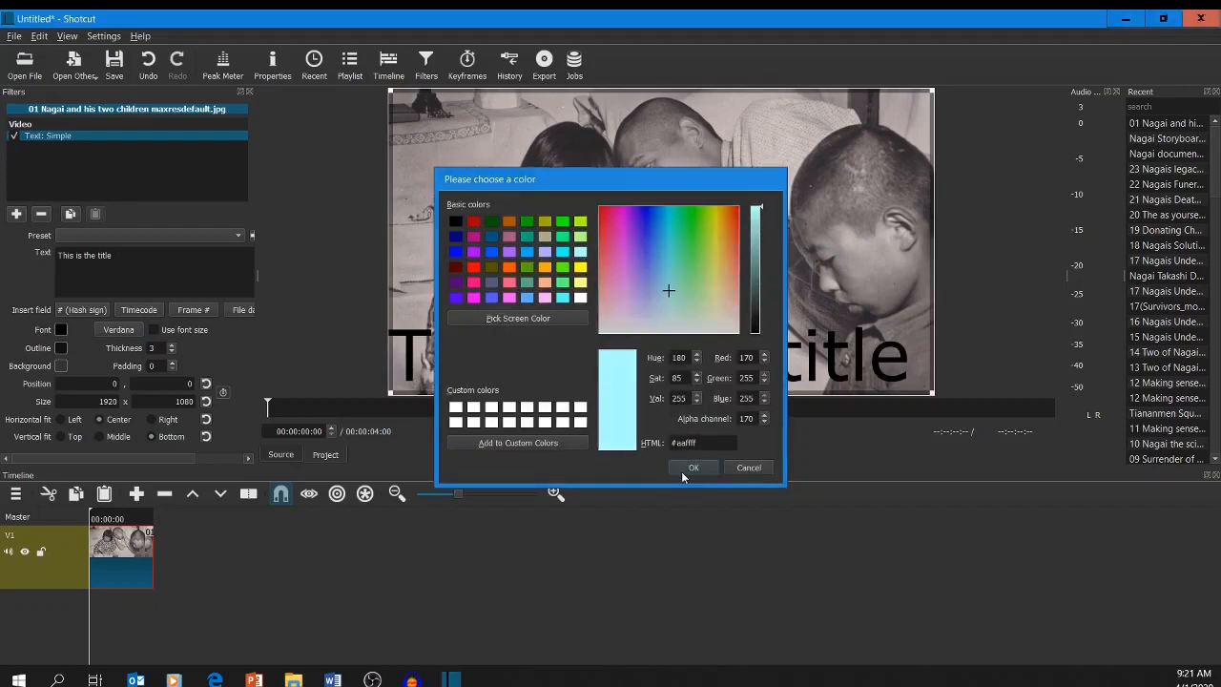
pyautogui.click(679, 471)
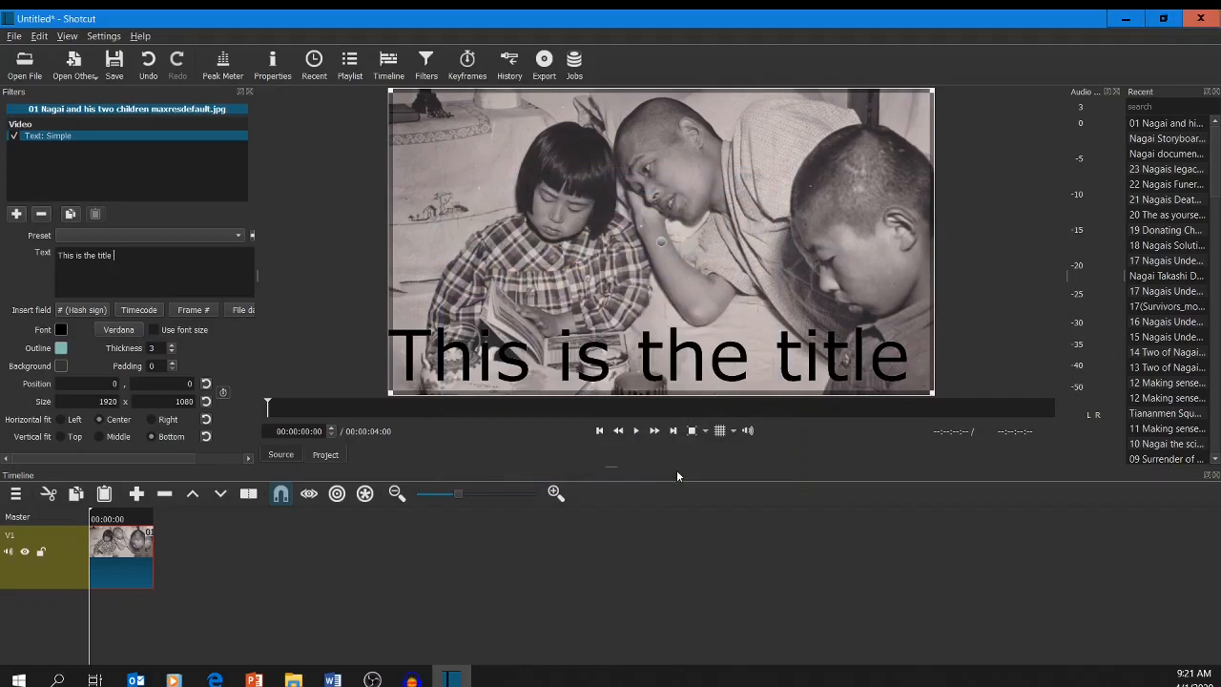
pyautogui.click(171, 349)
pyautogui.scroll(16, 170, 349)
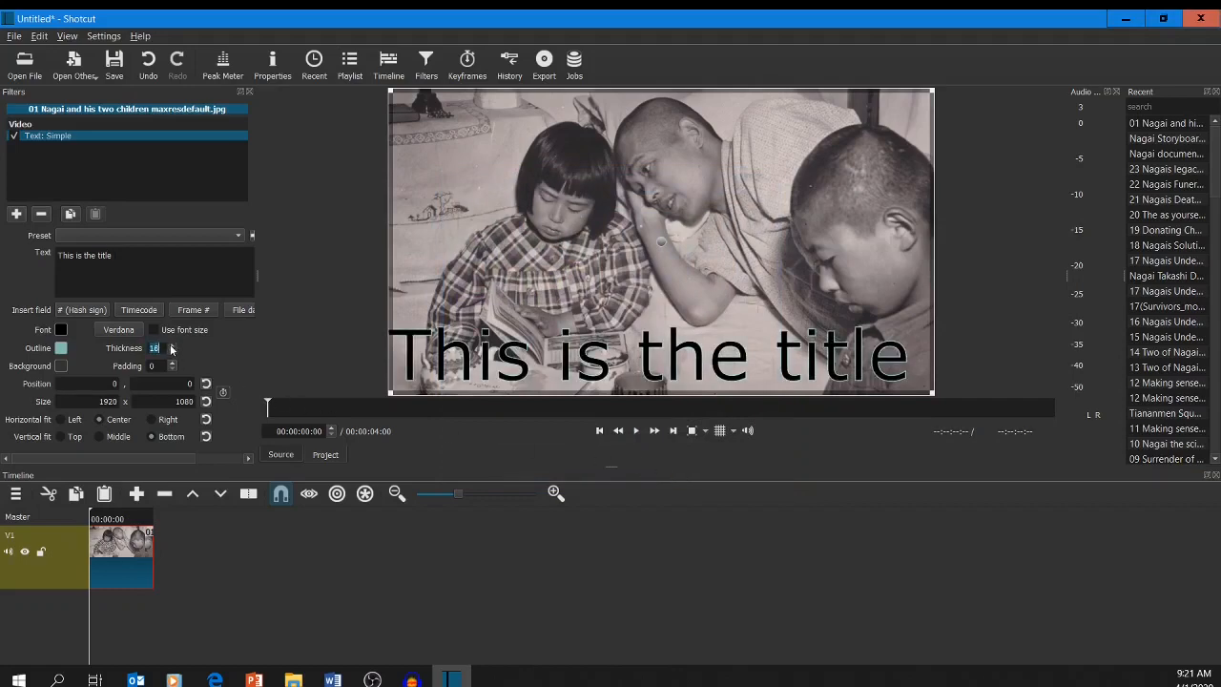
pyautogui.click(520, 361)
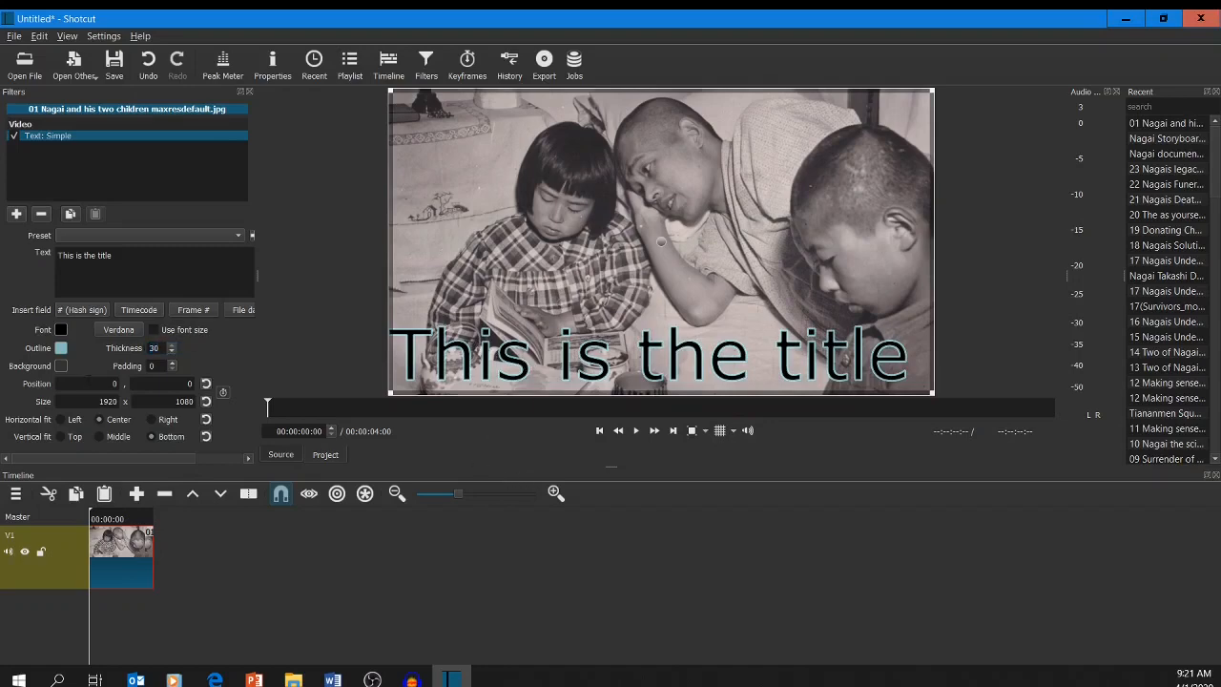
# Try the title's other alignment options and set its vertical fit to Top.
pyautogui.click(66, 421)
pyautogui.click(100, 437)
pyautogui.click(60, 436)
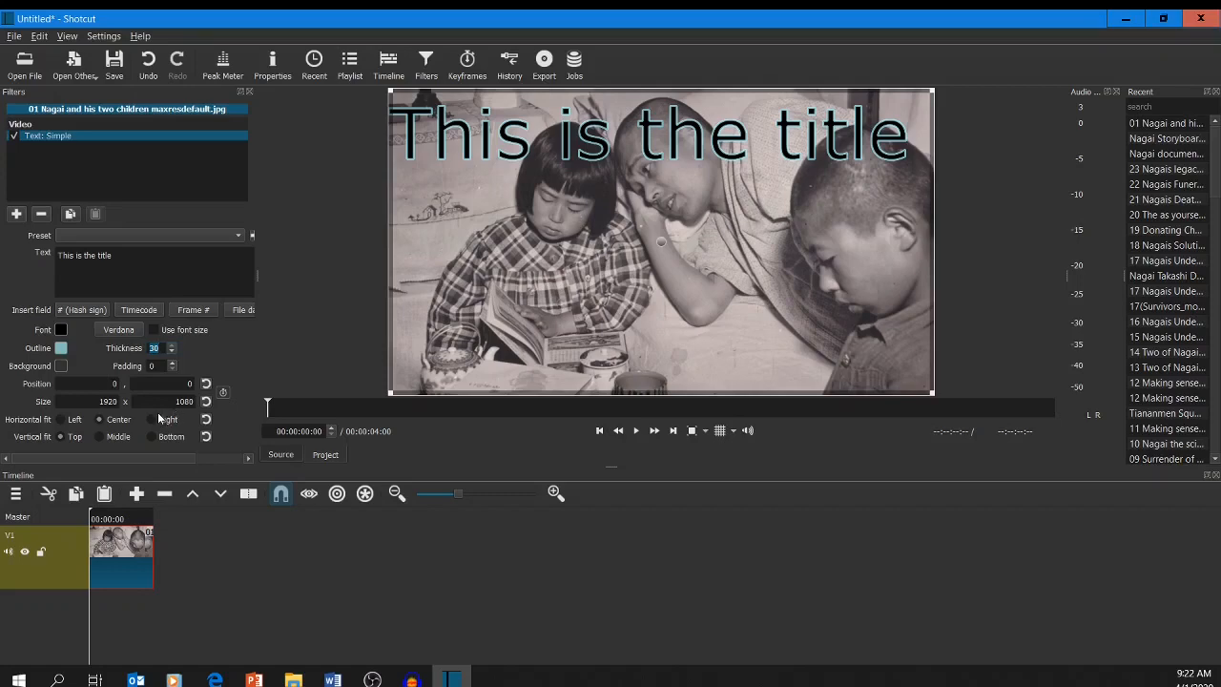
# Resize the title's text box to about 1427 x 332, move it to about 252, 384 near the frame's center, and play the clip.
pyautogui.click(482, 260)
pyautogui.moveTo(389, 90); pyautogui.dragTo(530, 305)
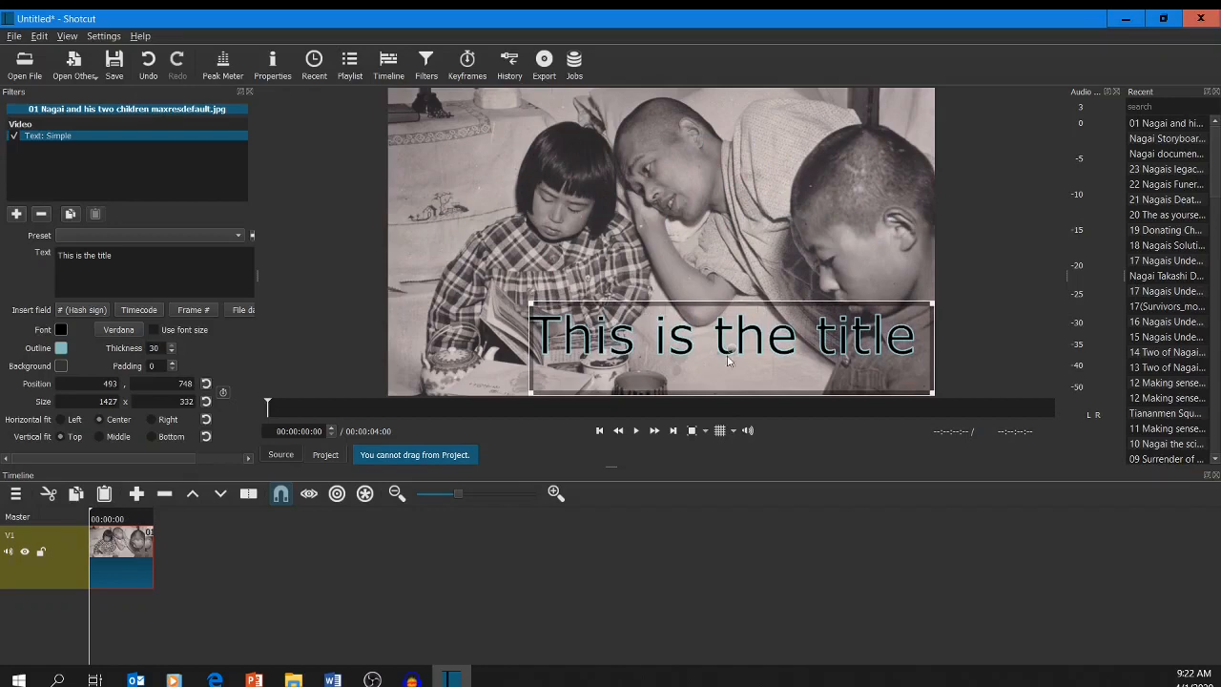
pyautogui.moveTo(729, 350); pyautogui.dragTo(664, 242)
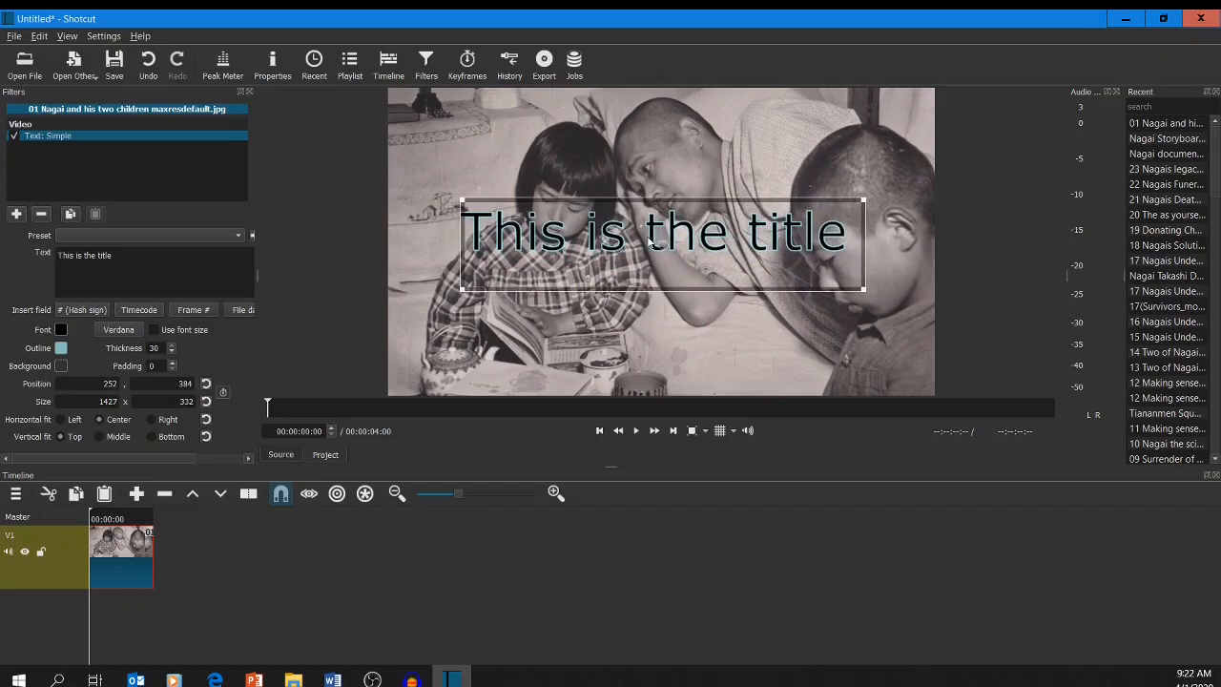
pyautogui.click(634, 431)
# Switch to File Explorer, maximize the Nagai Takashi Documentary folder window, and select the David Piano Intro MP3 file.
pyautogui.click(293, 679)
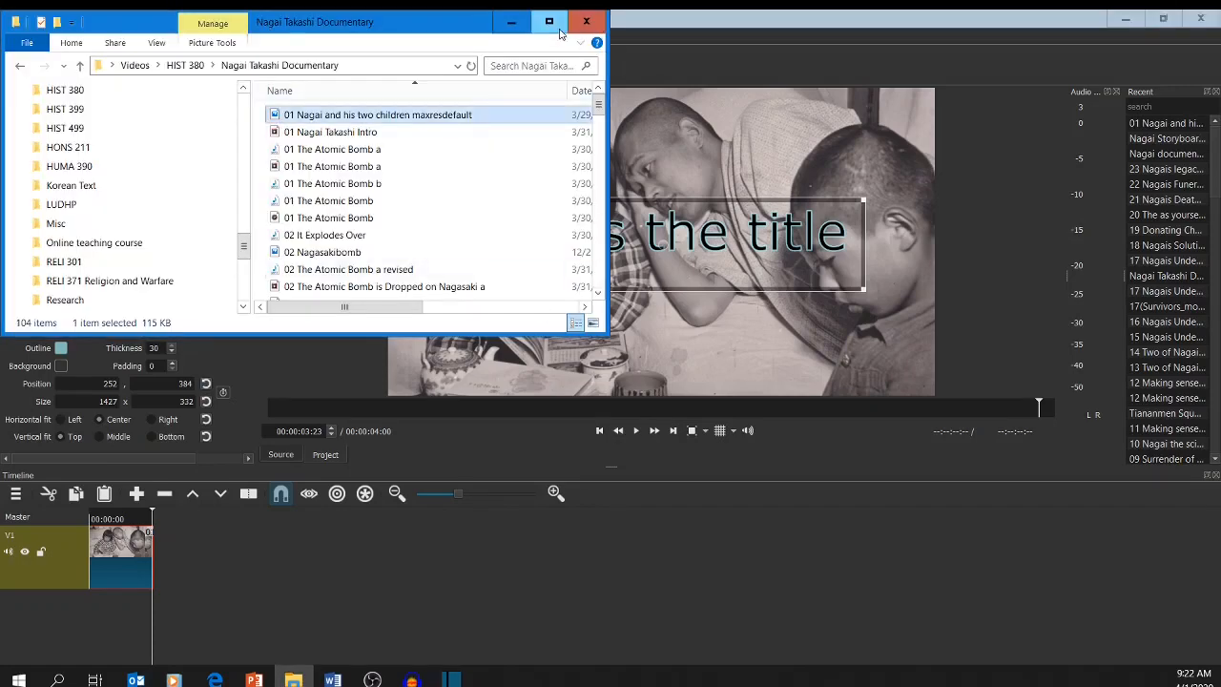
pyautogui.click(561, 33)
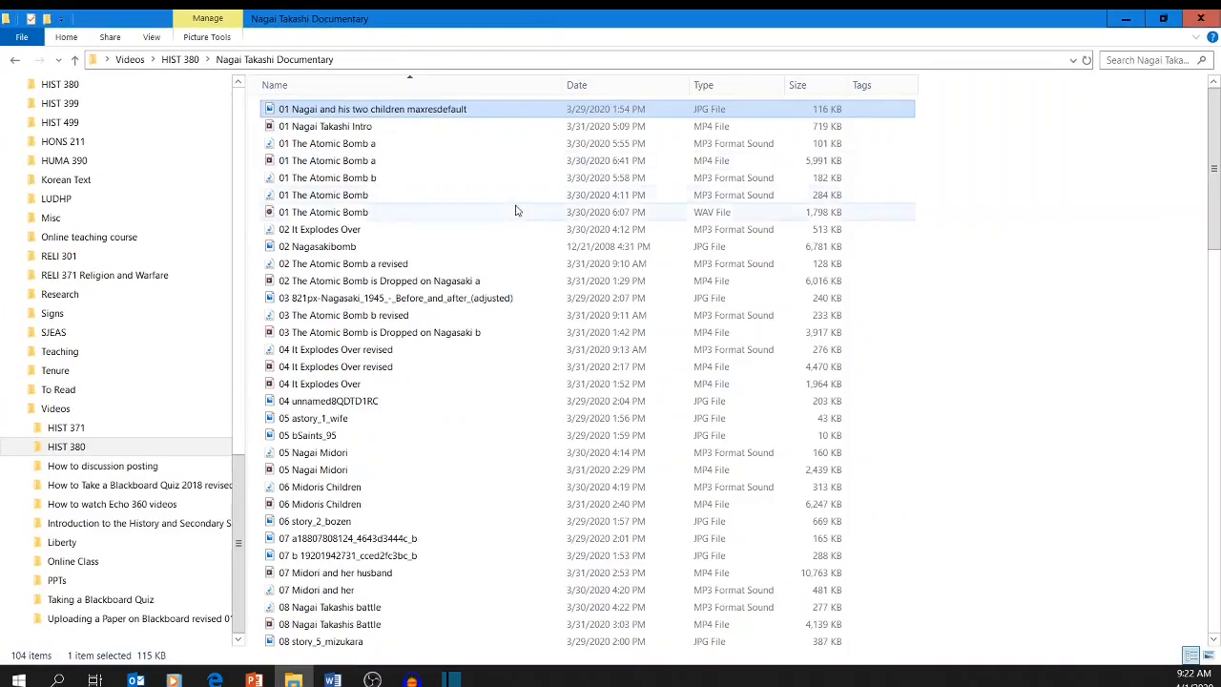
pyautogui.scroll(-4, 522, 228)
pyautogui.scroll(-5, 522, 229)
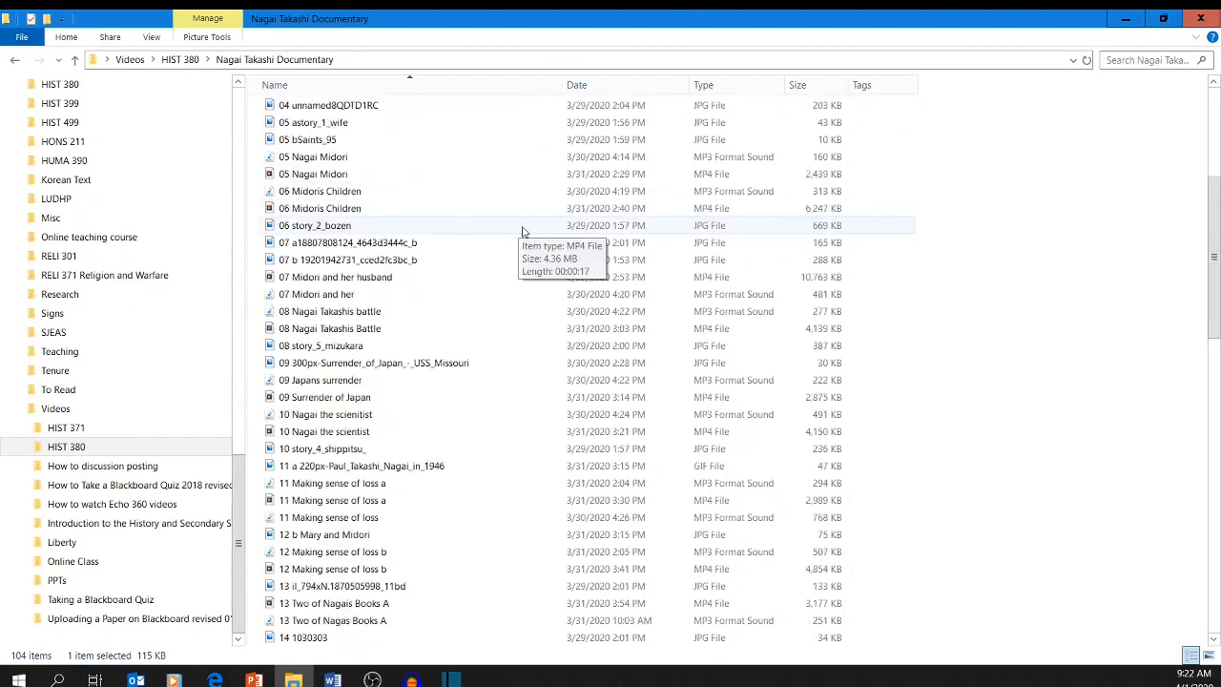
pyautogui.click(429, 95)
pyautogui.click(428, 95)
pyautogui.scroll(-15, 474, 219)
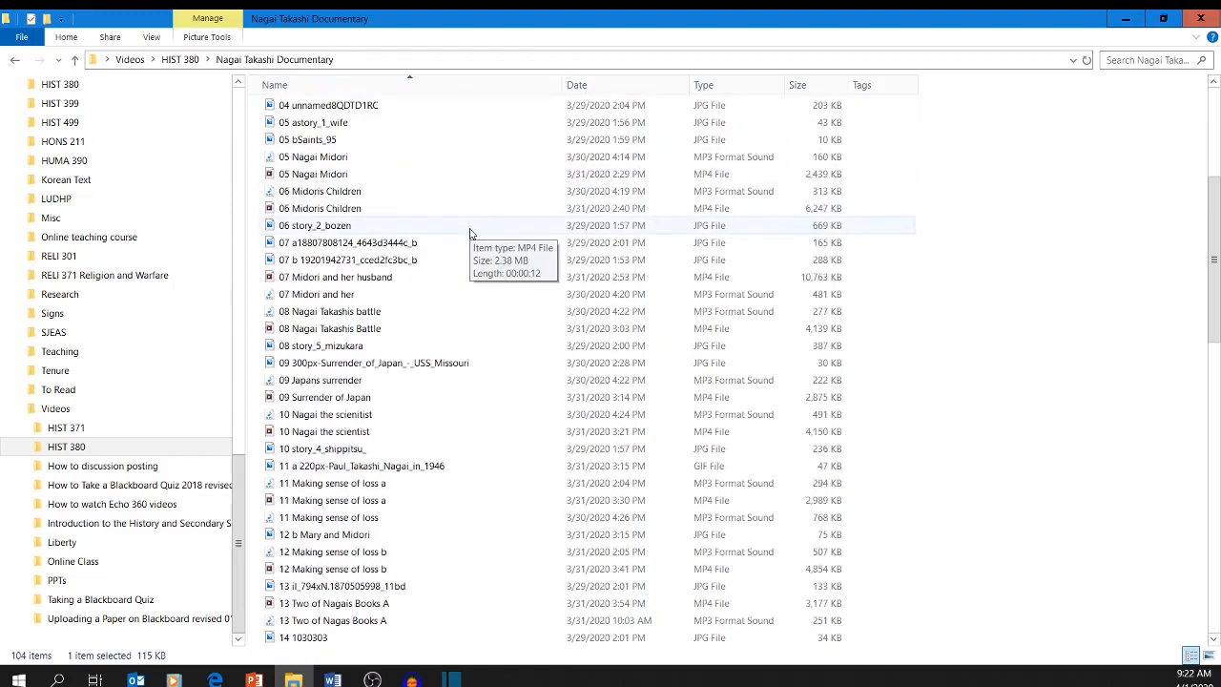
pyautogui.scroll(-2, 470, 234)
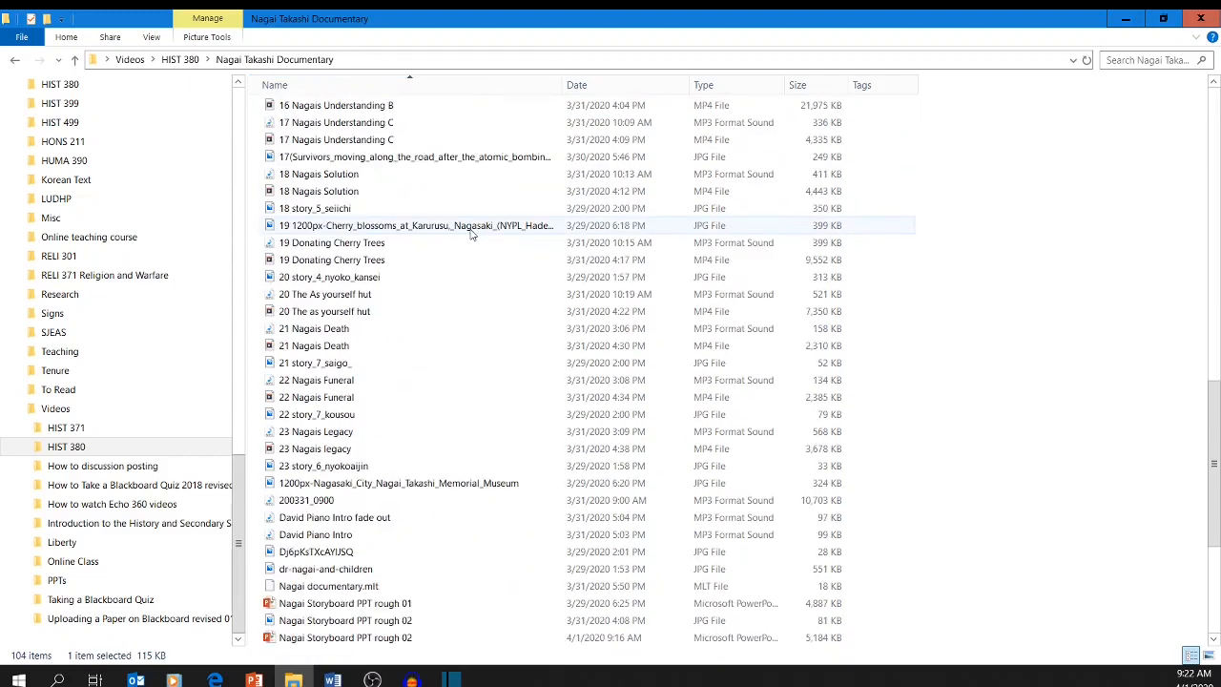
pyautogui.click(351, 540)
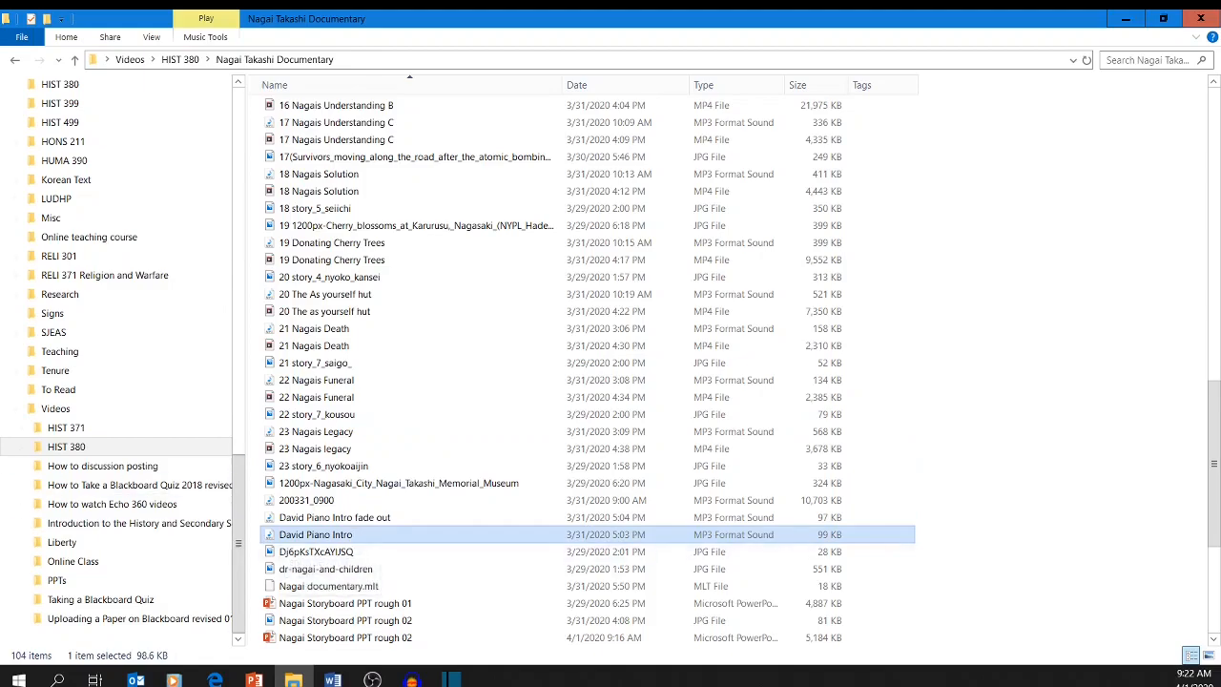
# Switch to Audacity and tile its window side by side with the Nagai Takashi Documentary folder window.
pyautogui.click(411, 679)
pyautogui.moveTo(675, 157); pyautogui.dragTo(1220, 87)
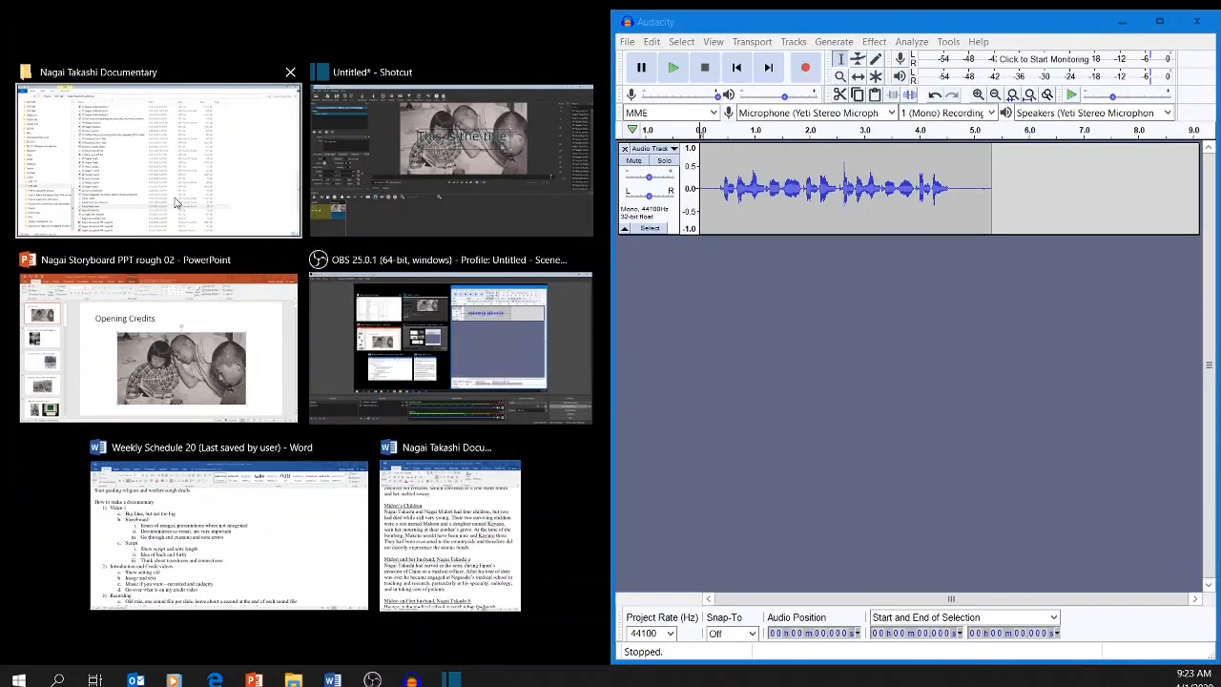
pyautogui.click(175, 203)
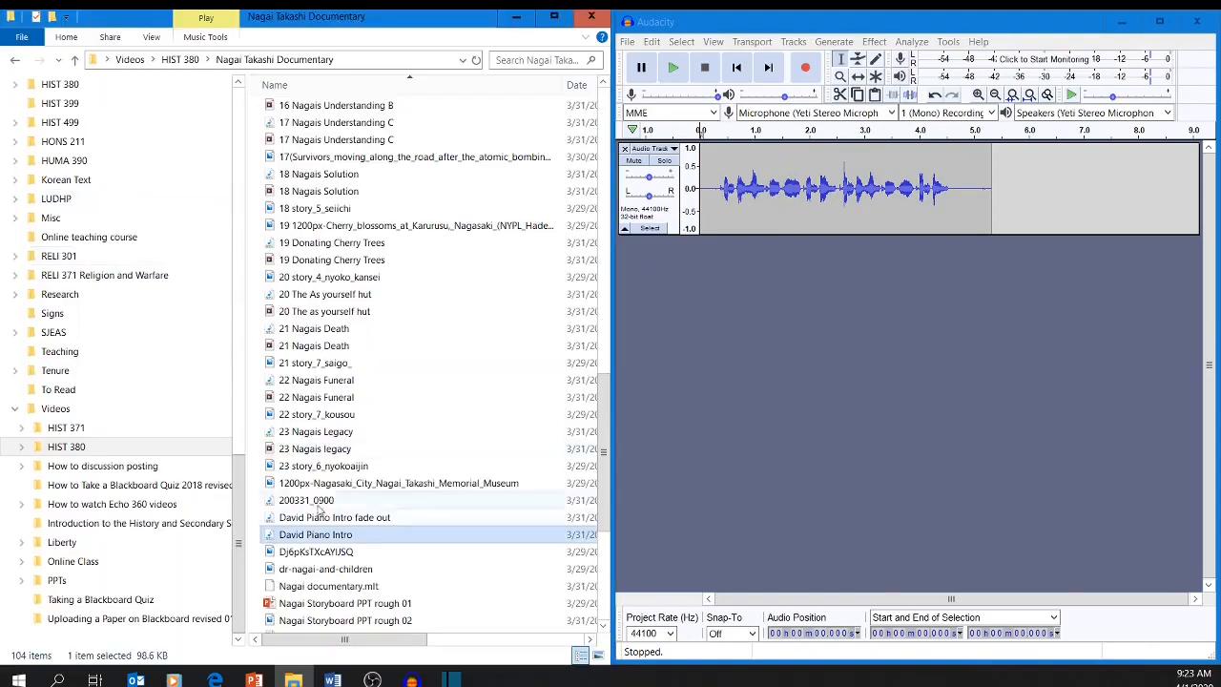
# Delete the old recording from the audio track and import David Piano Intro from the folder into the project.
pyautogui.doubleClick(890, 210)
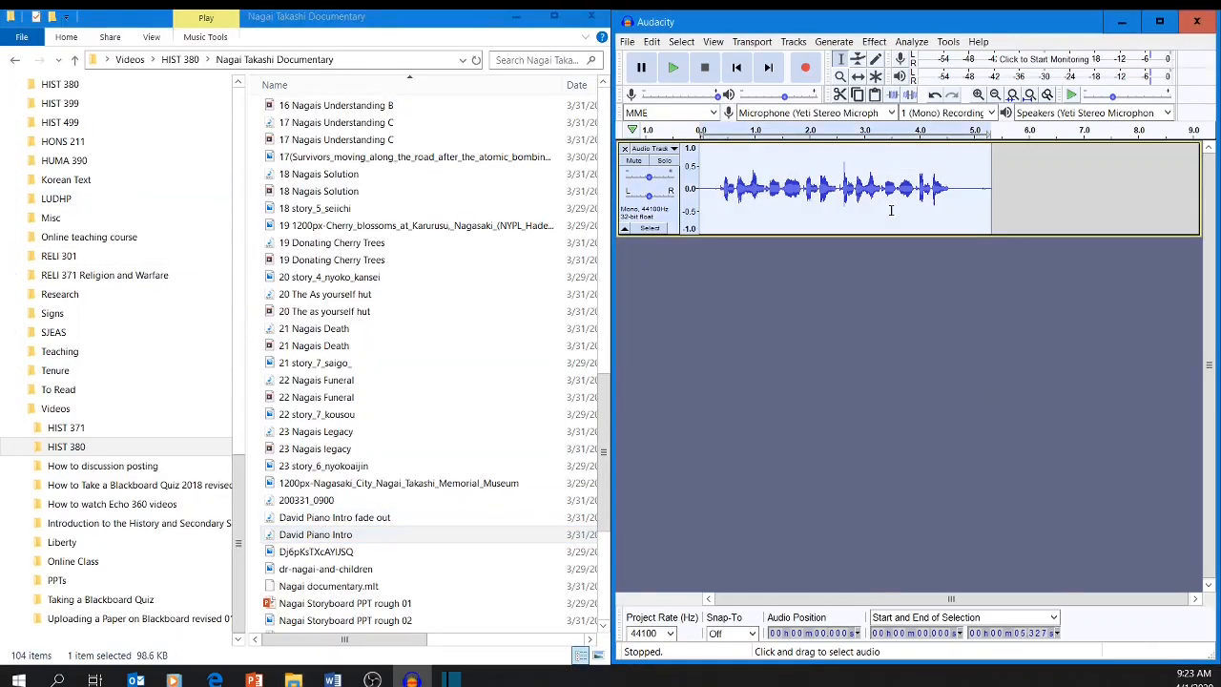
pyautogui.press('Delete')
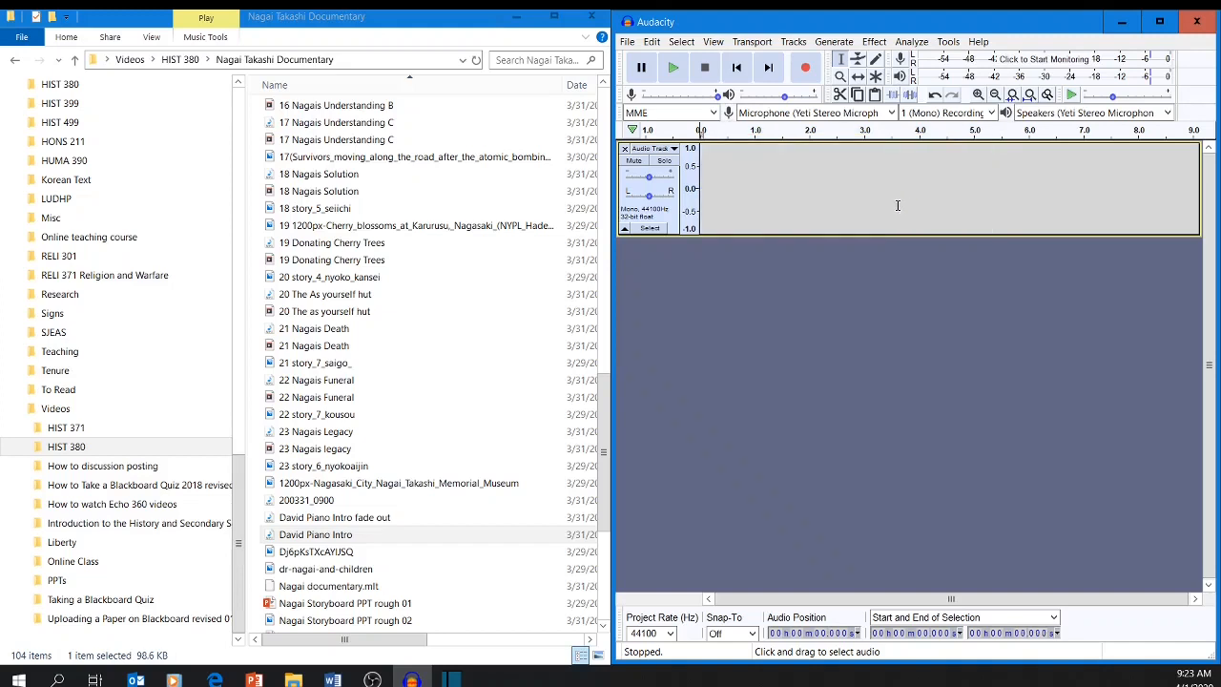
pyautogui.moveTo(316, 534); pyautogui.dragTo(901, 234)
pyautogui.click(858, 219)
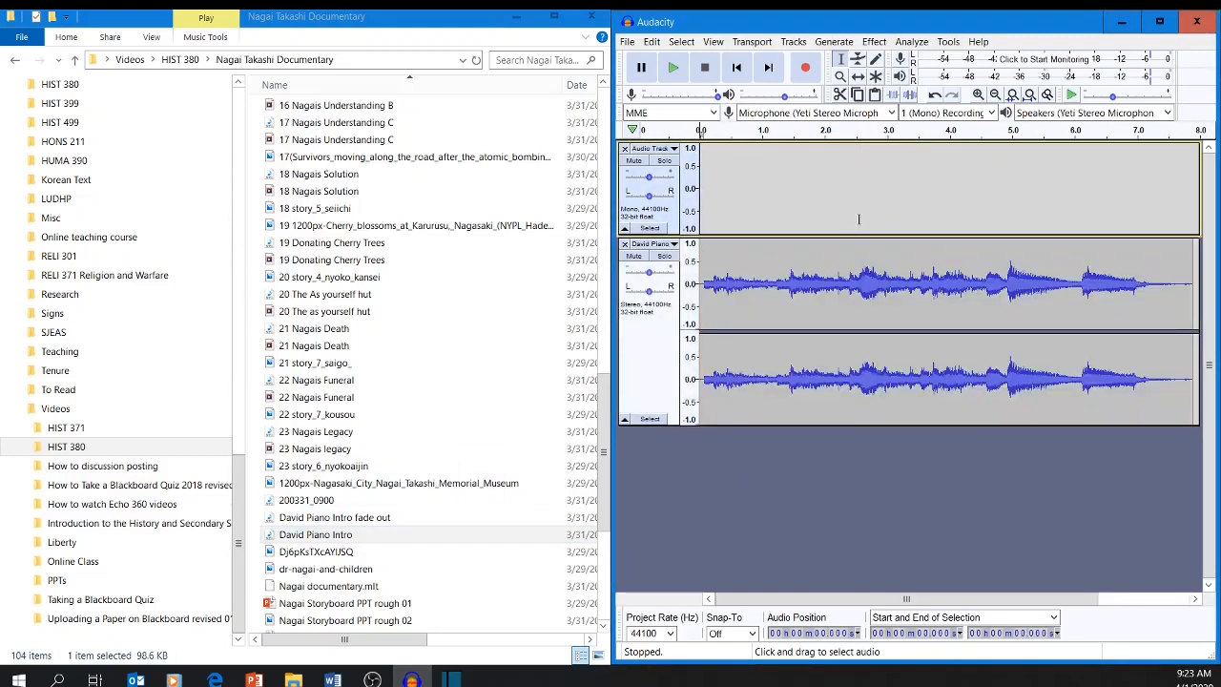
pyautogui.click(1197, 21)
pyautogui.click(899, 338)
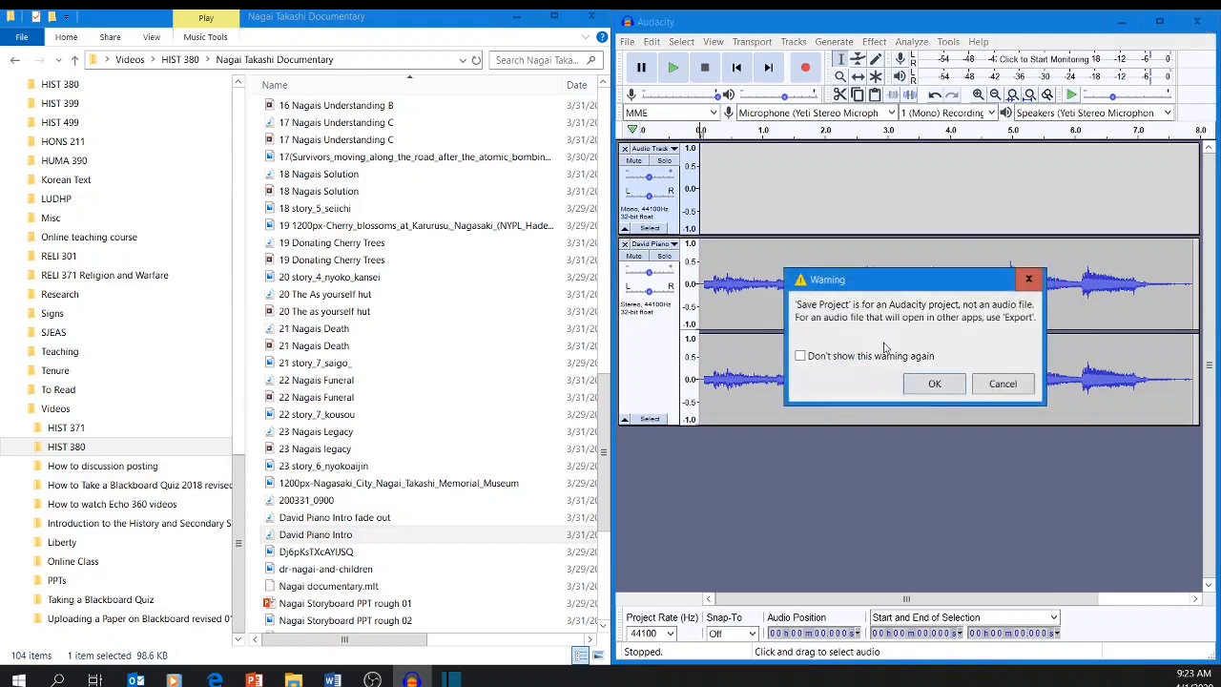
pyautogui.click(936, 385)
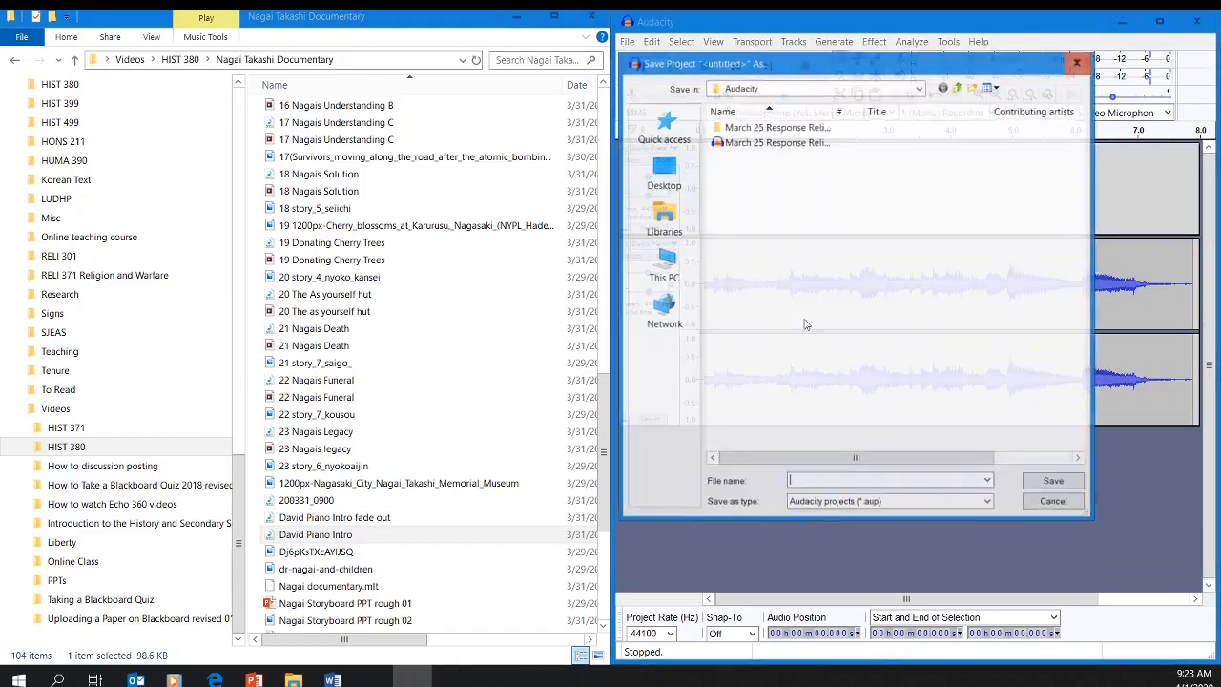
pyautogui.click(1063, 503)
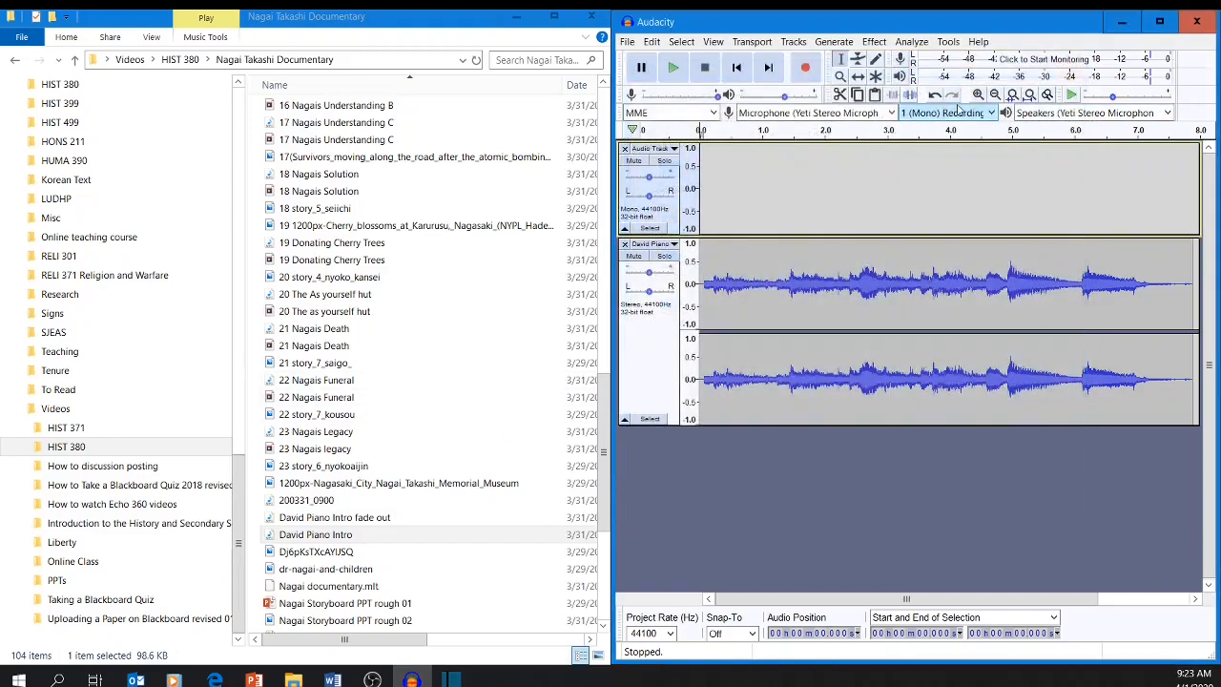
# Open David Piano Intro from the Nagai Takashi Documentary folder as its own project and play it, pausing near the end.
pyautogui.click(629, 42)
pyautogui.click(653, 73)
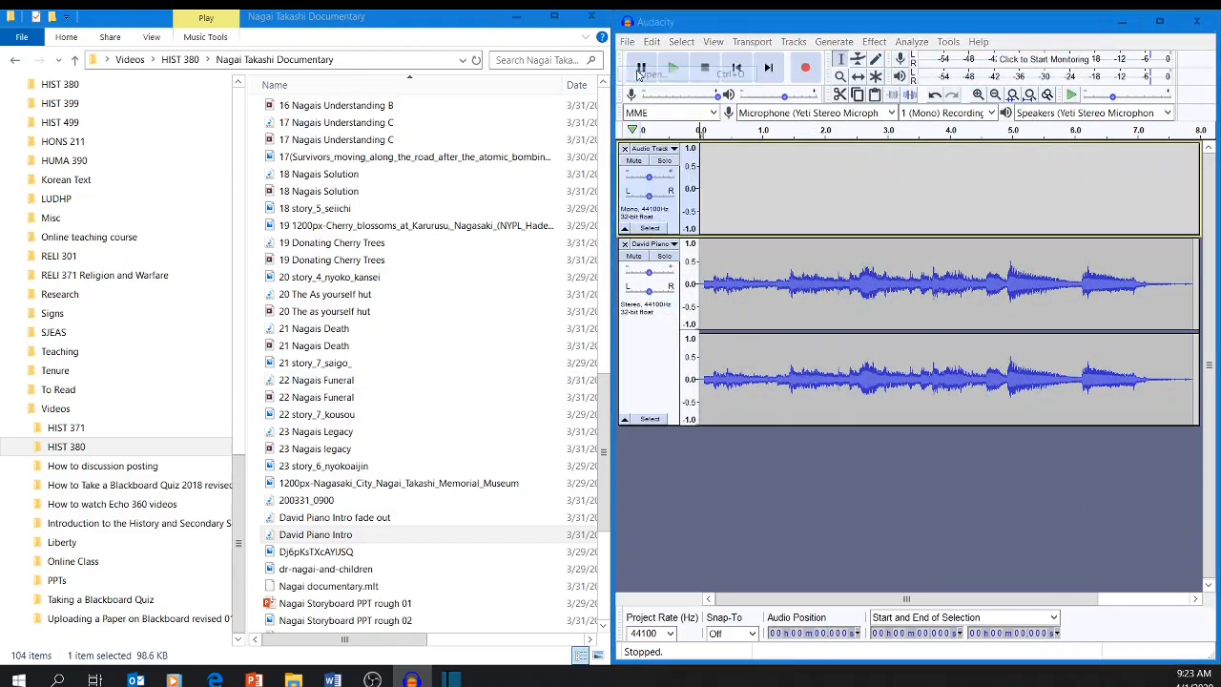
pyautogui.scroll(-10, 817, 289)
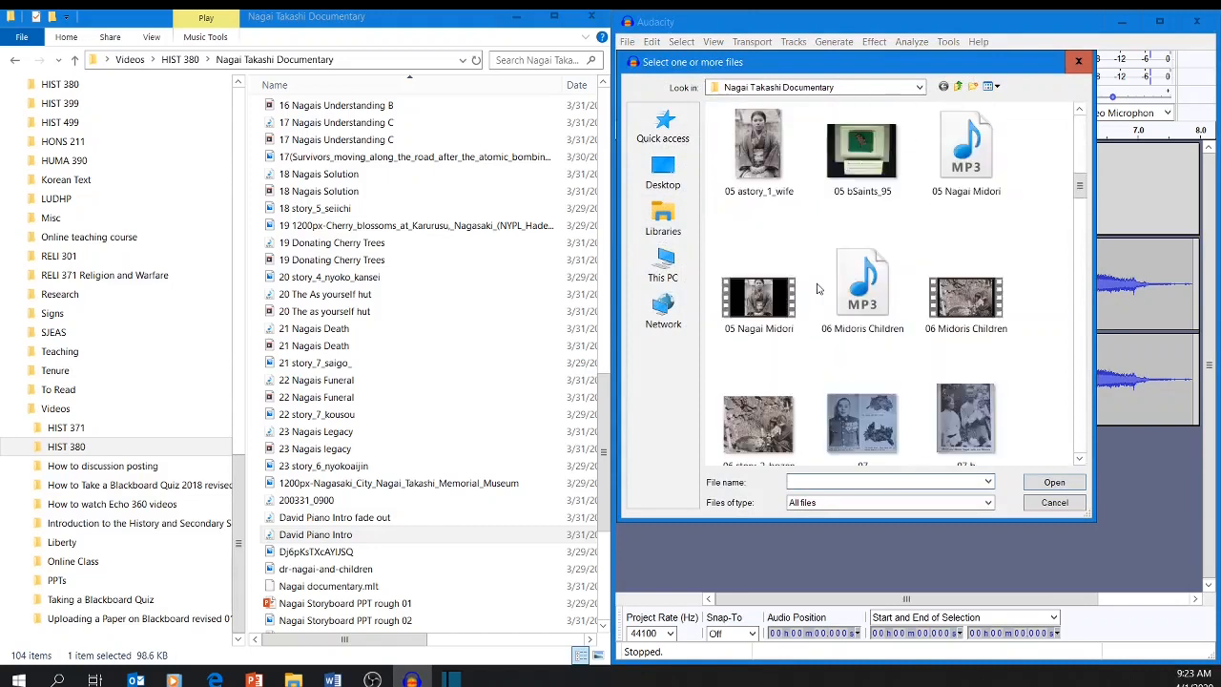
pyautogui.scroll(-15, 817, 291)
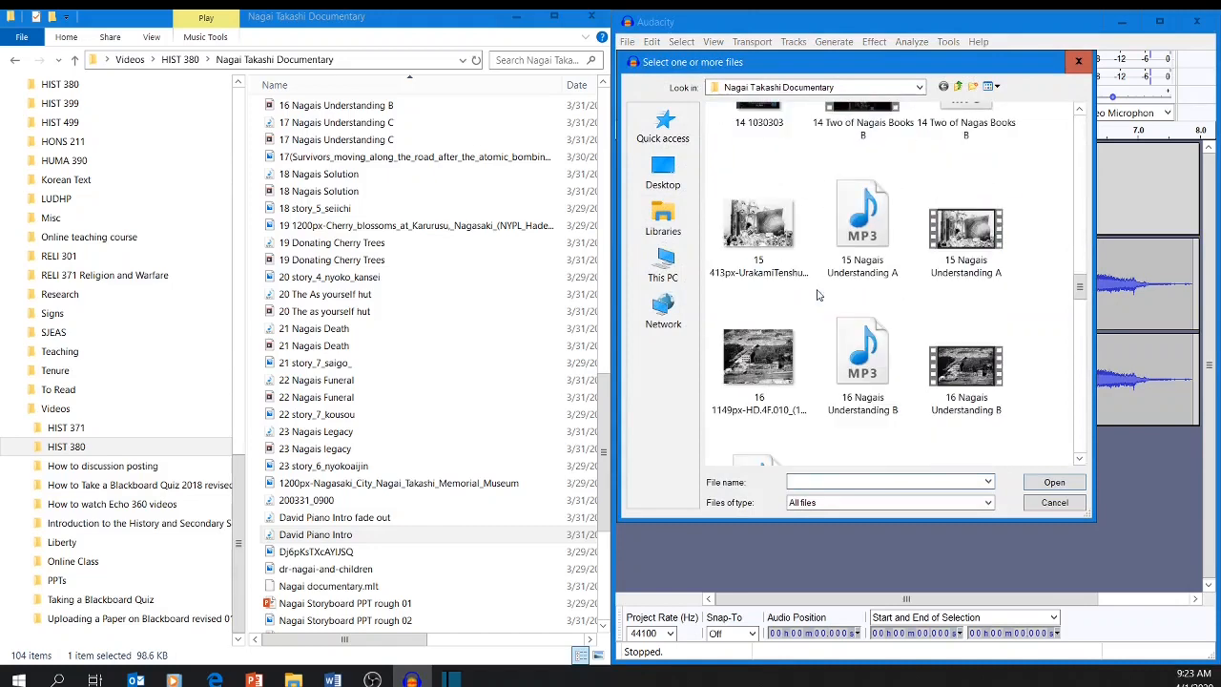
pyautogui.scroll(-10, 817, 291)
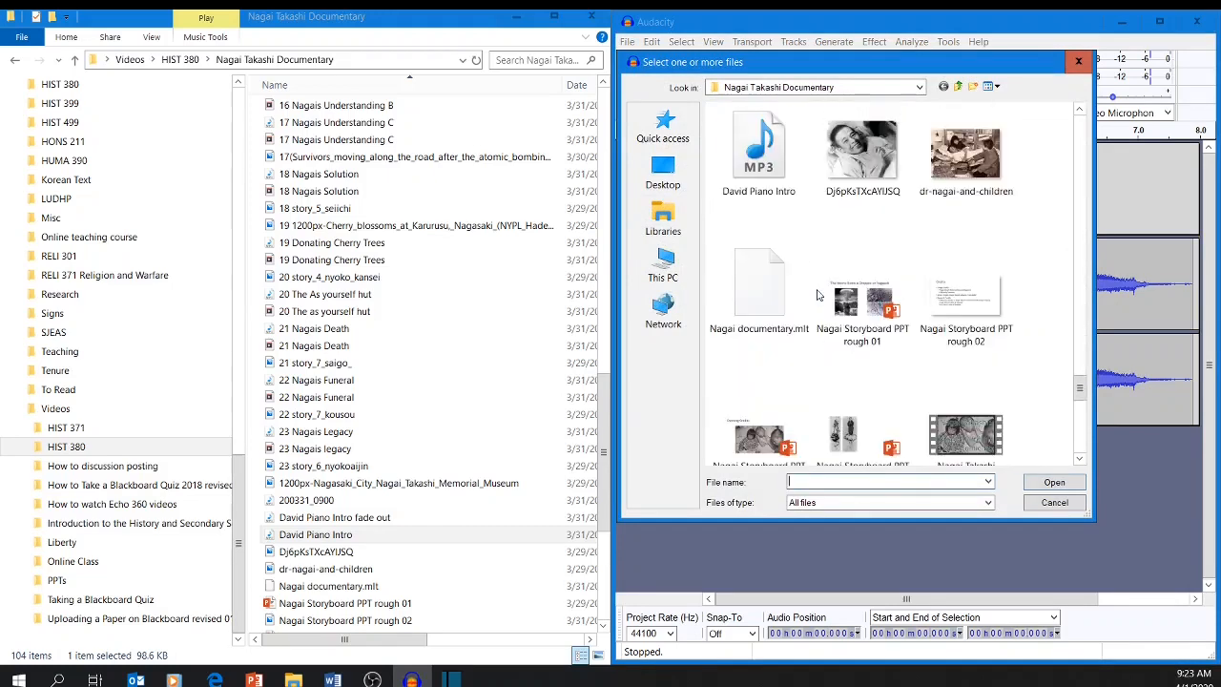
pyautogui.doubleClick(760, 181)
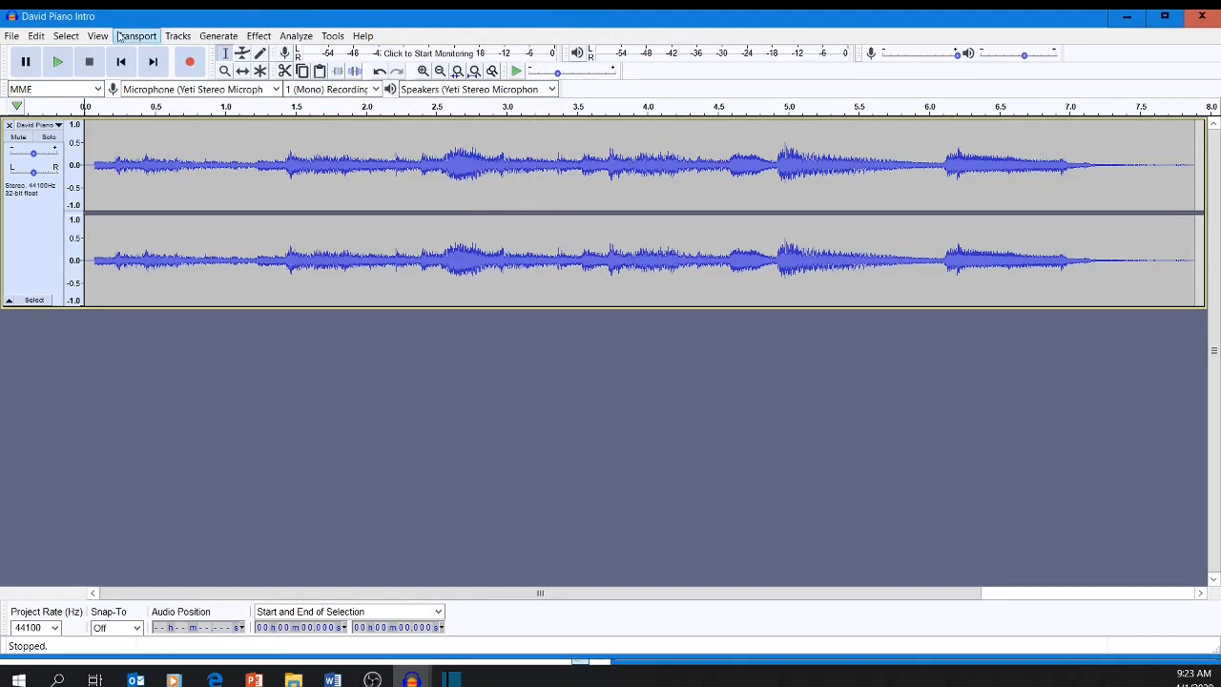
pyautogui.click(58, 62)
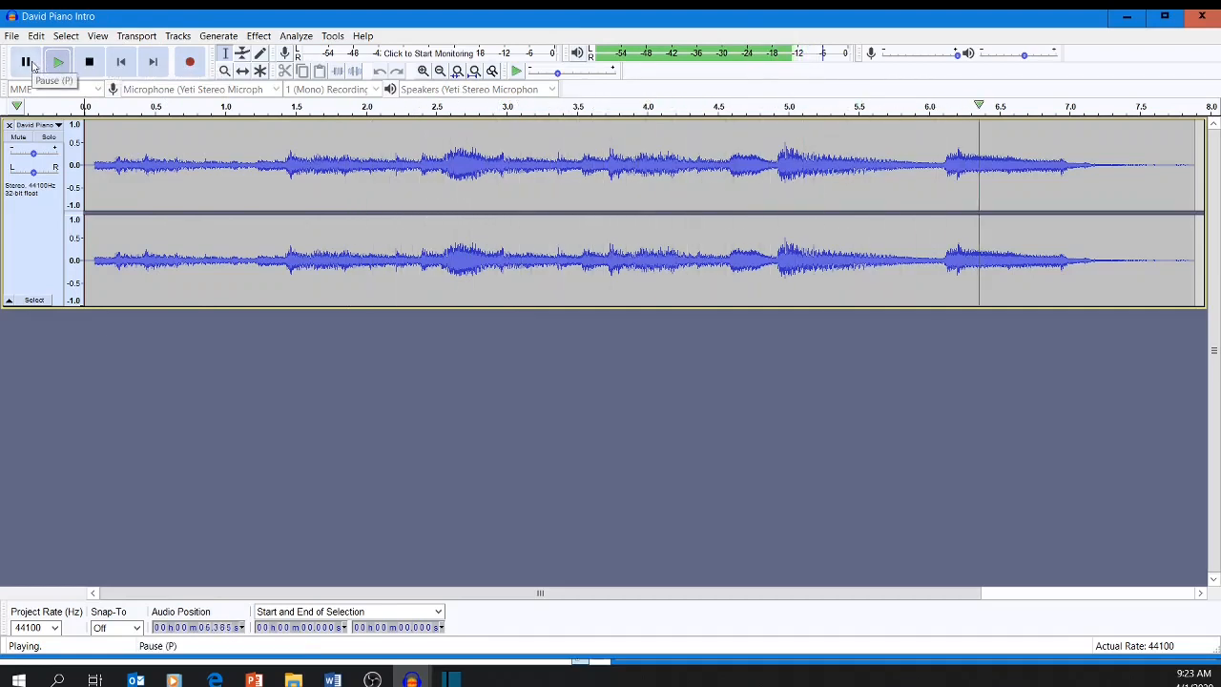
pyautogui.click(27, 62)
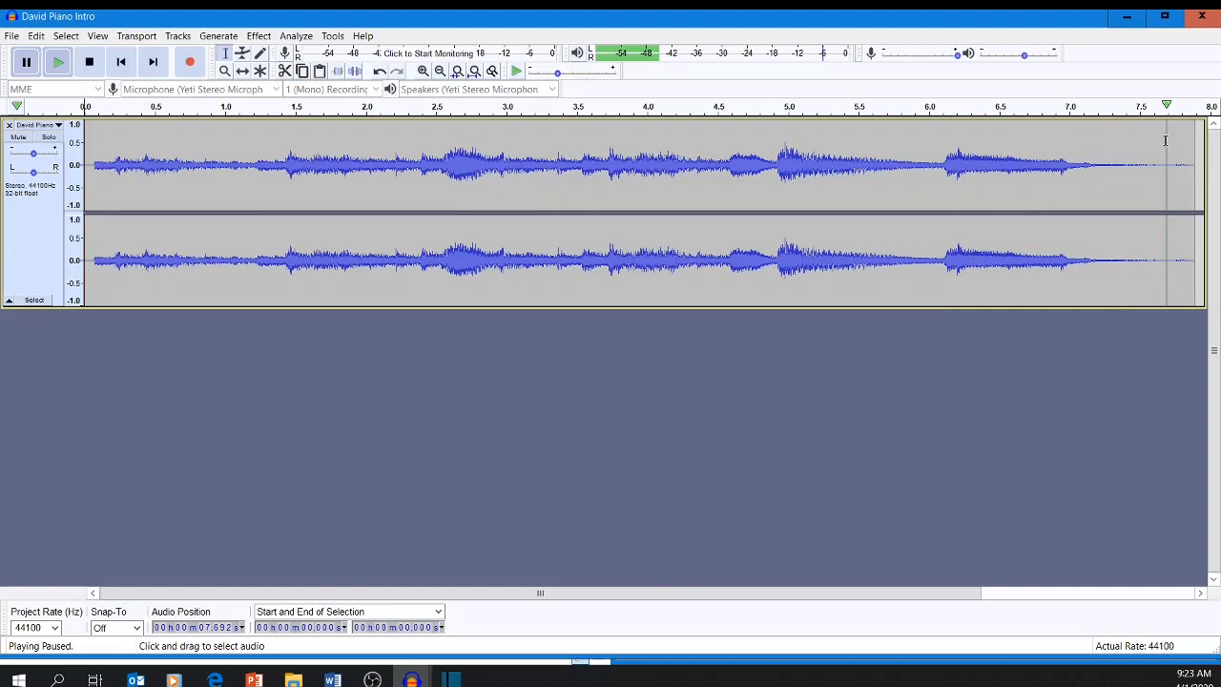
# Delete the near-silent tail of the David Piano Intro recording, leaving the audio ending at about 7.24 seconds.
pyautogui.moveTo(1167, 140); pyautogui.dragTo(354, 170)
pyautogui.click(390, 161)
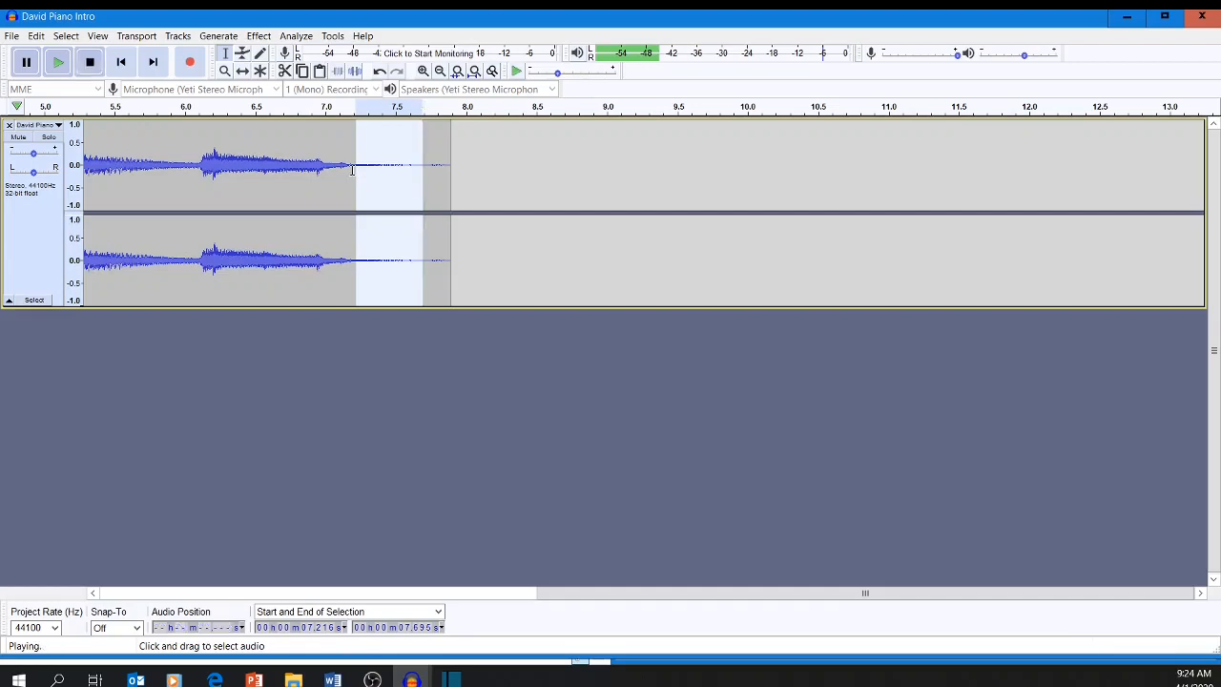
pyautogui.press('Delete')
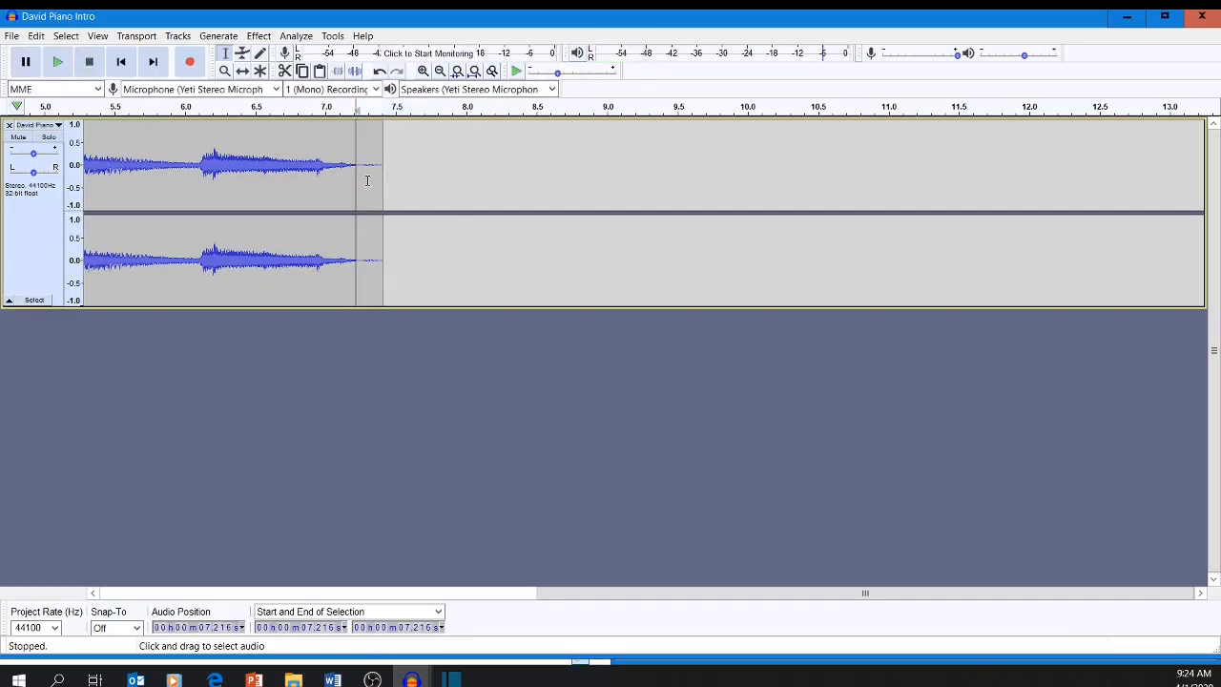
pyautogui.moveTo(386, 171); pyautogui.dragTo(363, 179)
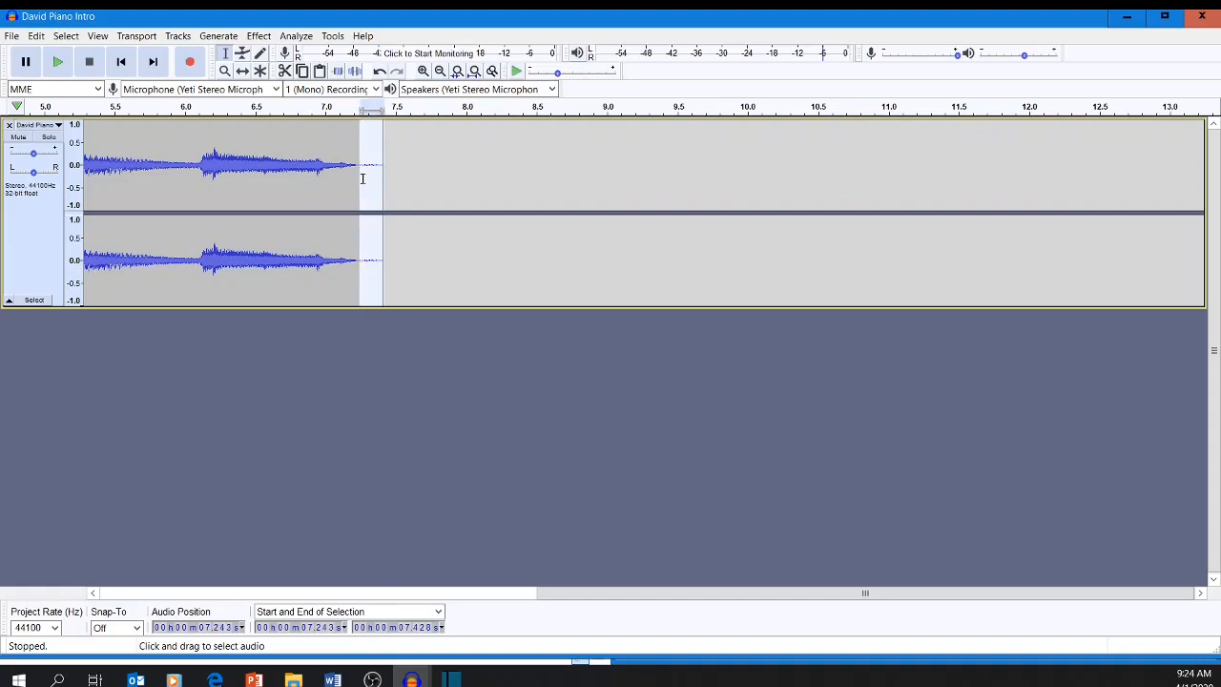
pyautogui.press('Delete')
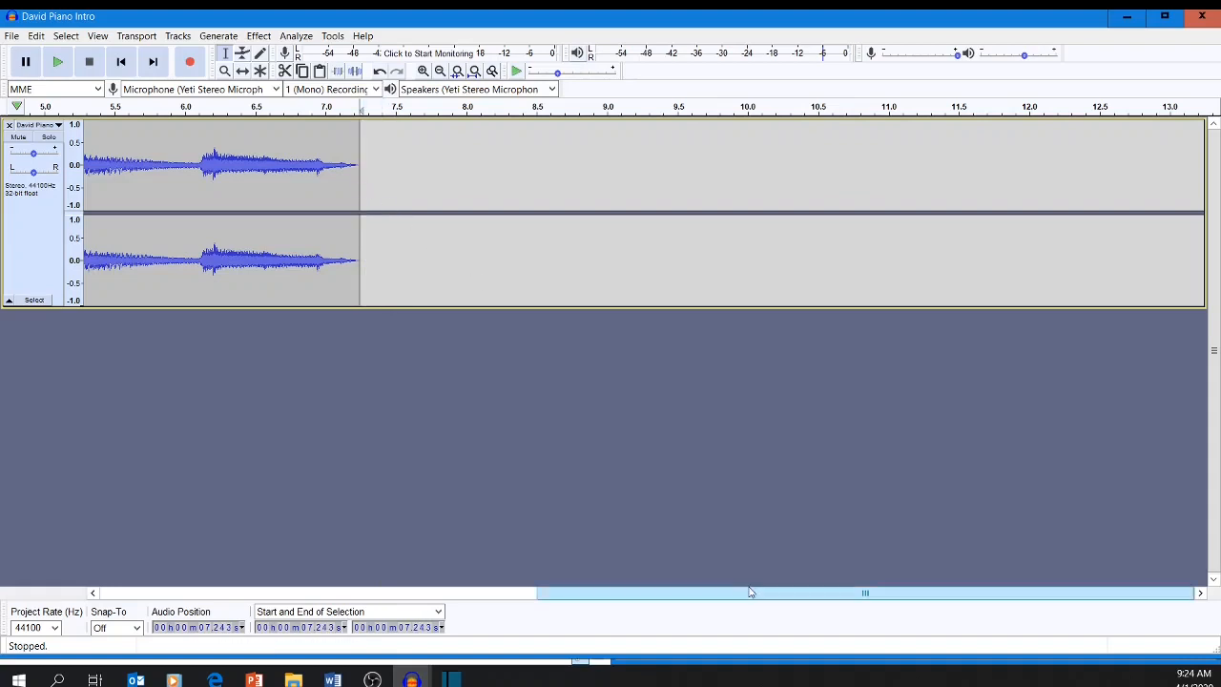
# Play the trimmed piano recording from near its beginning, at about 0.32 seconds, and stop playback.
pyautogui.moveTo(749, 589); pyautogui.dragTo(339, 592)
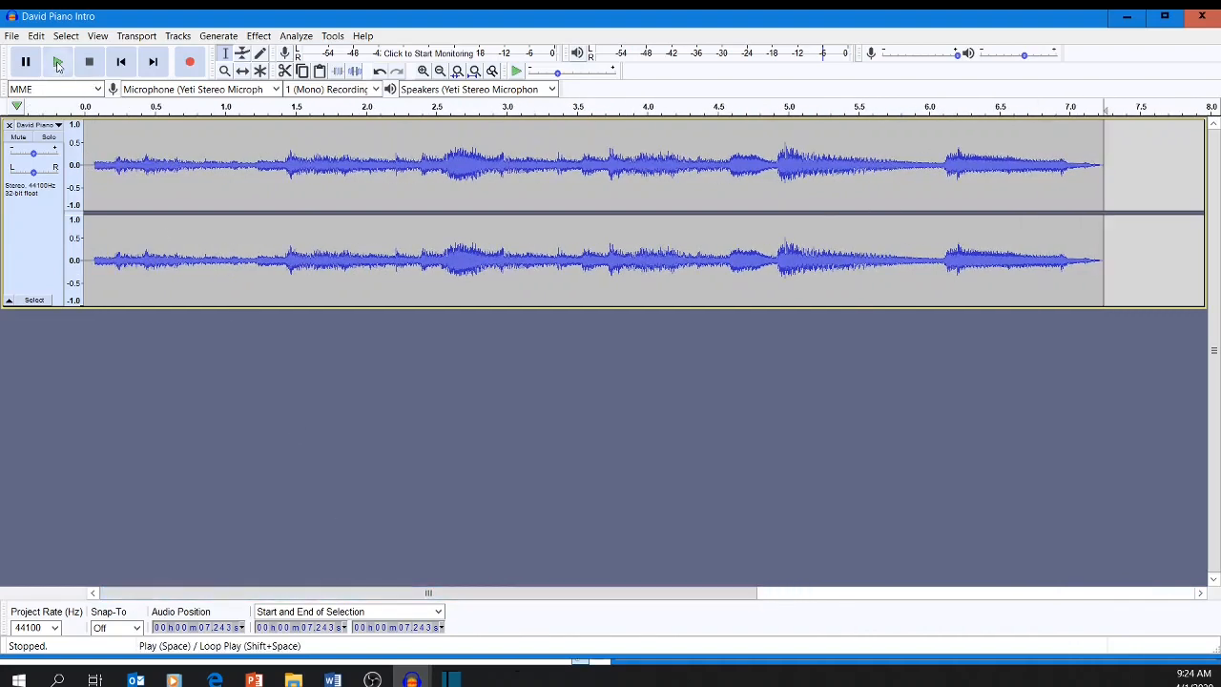
pyautogui.click(130, 168)
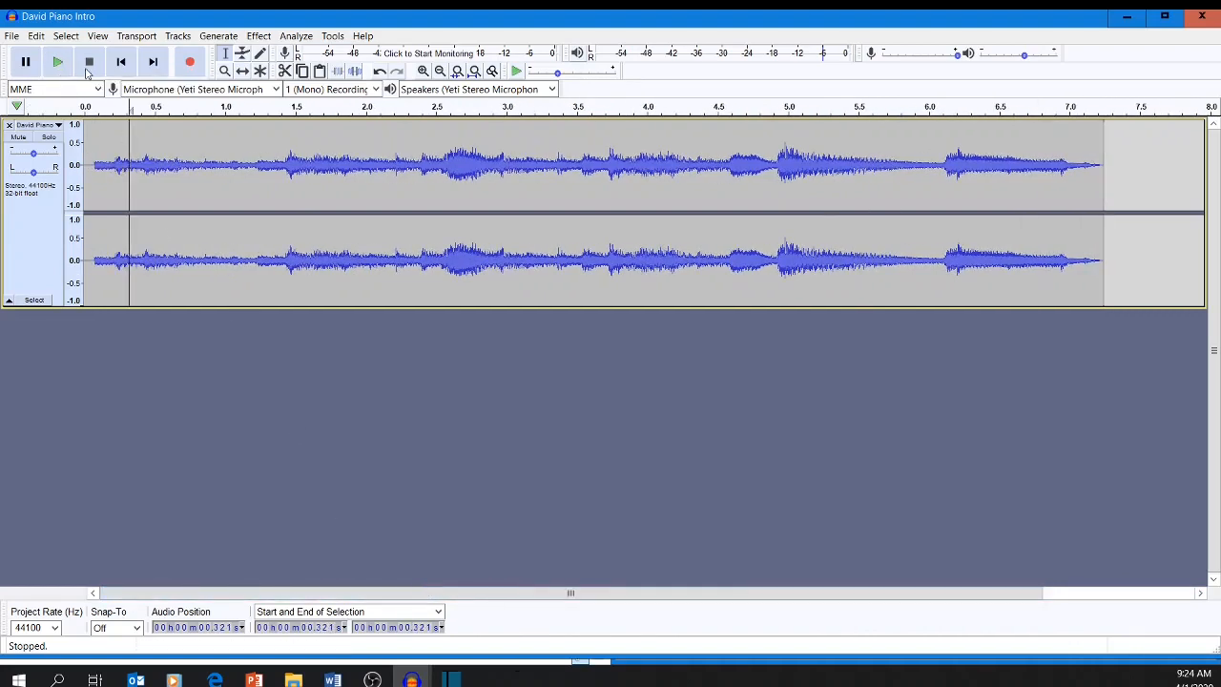
pyautogui.click(58, 63)
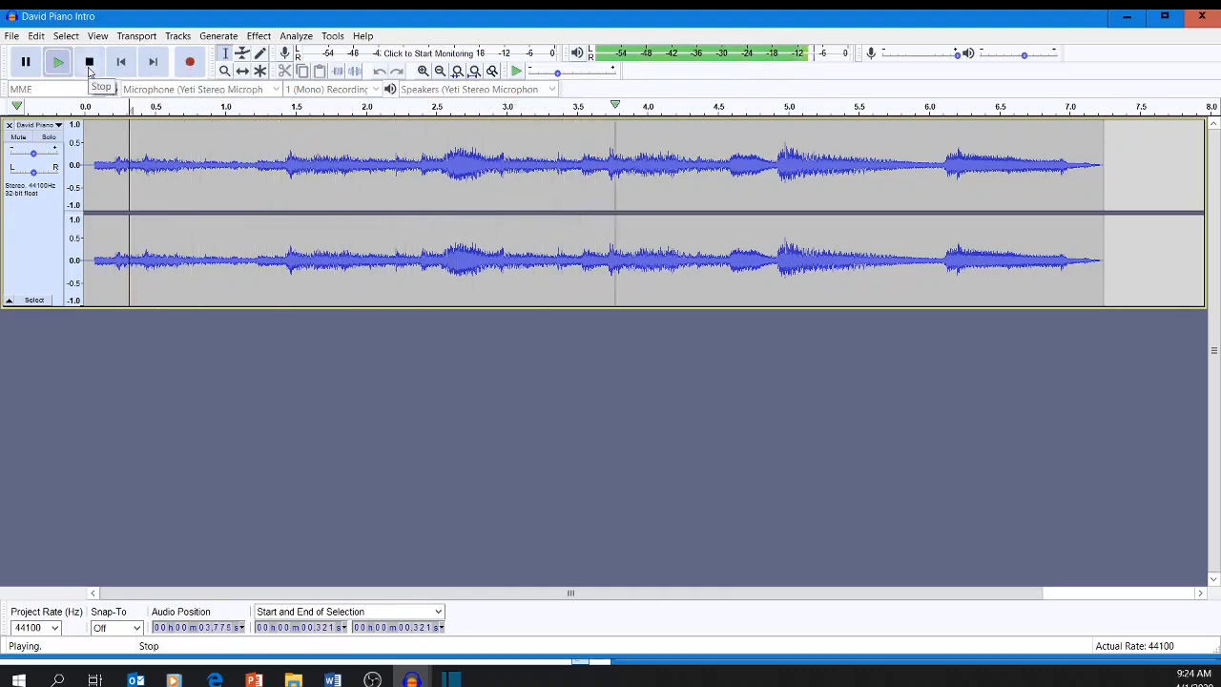
pyautogui.click(89, 65)
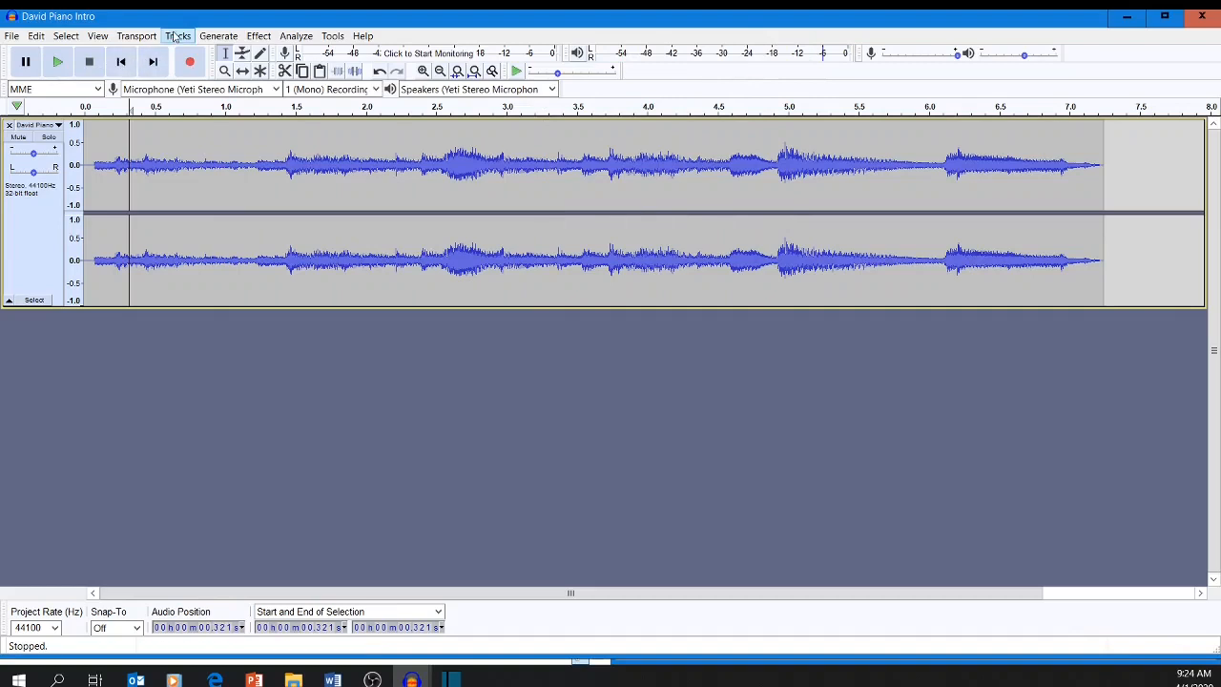
# Apply a fade-out across the whole David Piano Intro recording and stop any playback.
pyautogui.doubleClick(232, 150)
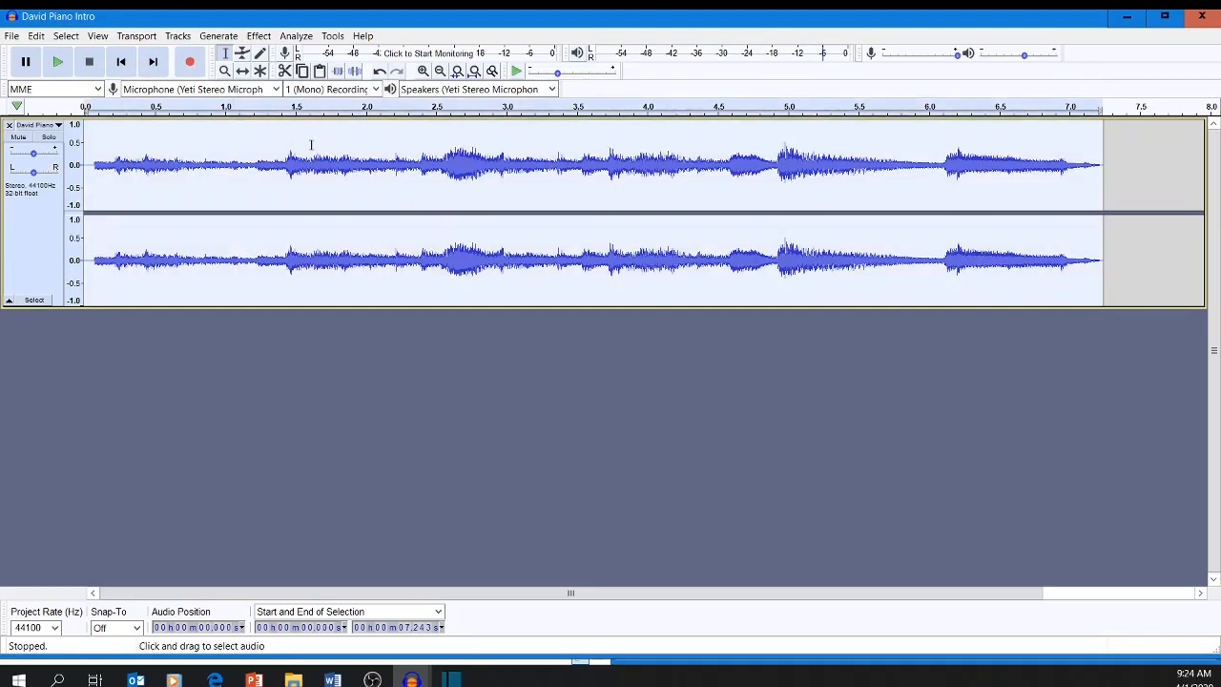
pyautogui.click(258, 36)
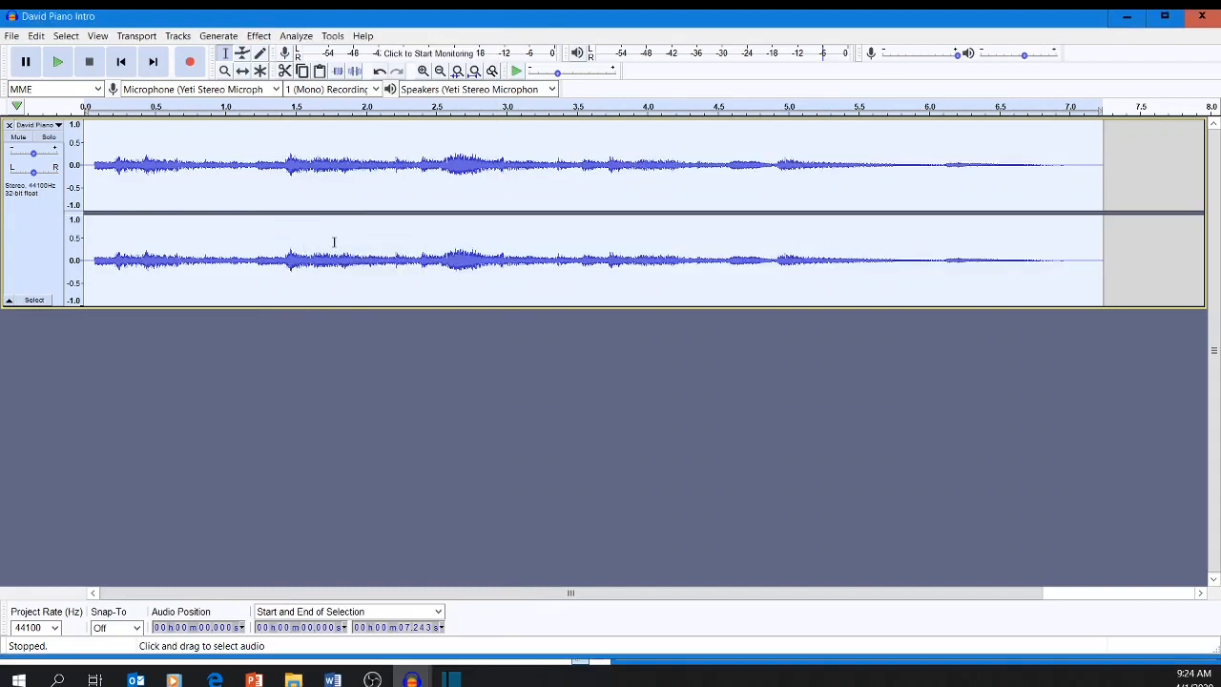
pyautogui.click(66, 62)
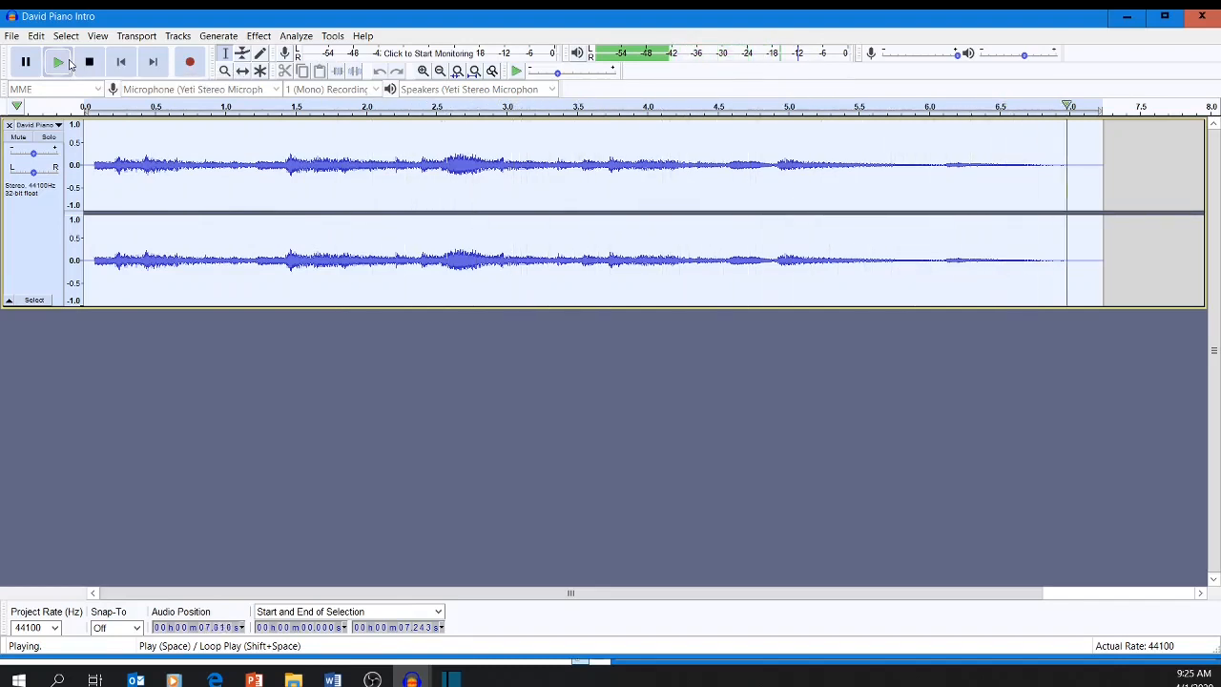
# Look at the audio export formats available for the faded piano recording without exporting it.
pyautogui.click(11, 35)
pyautogui.moveTo(51, 135)
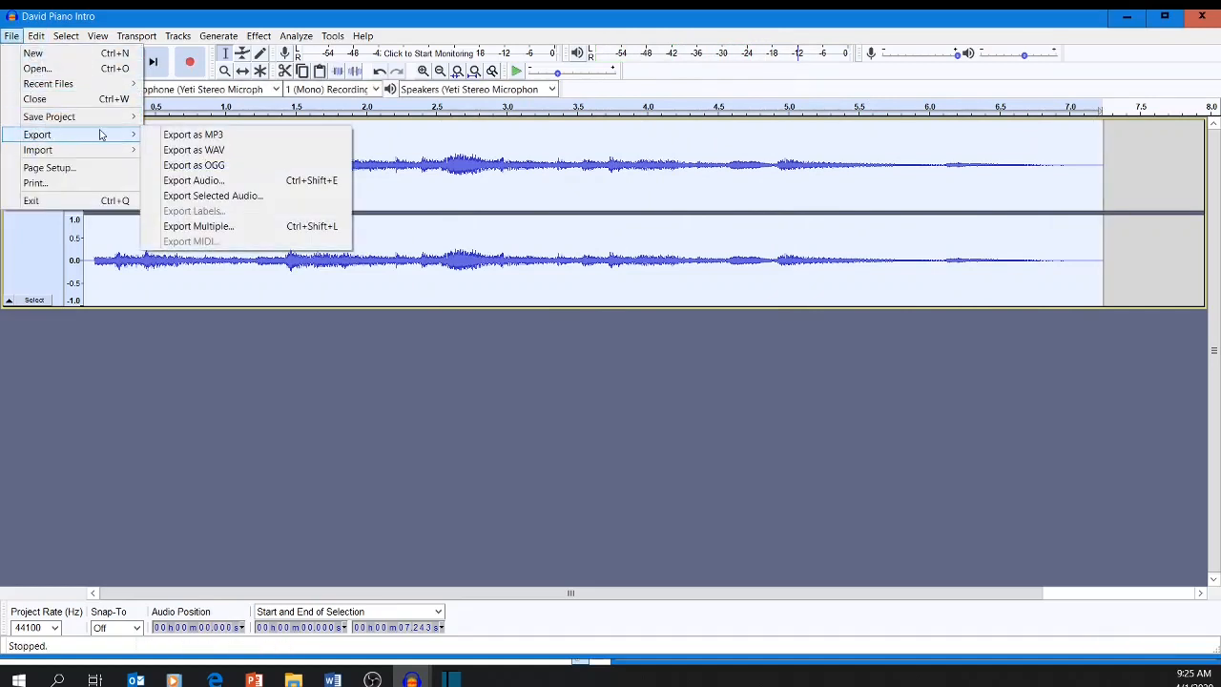
pyautogui.click(333, 351)
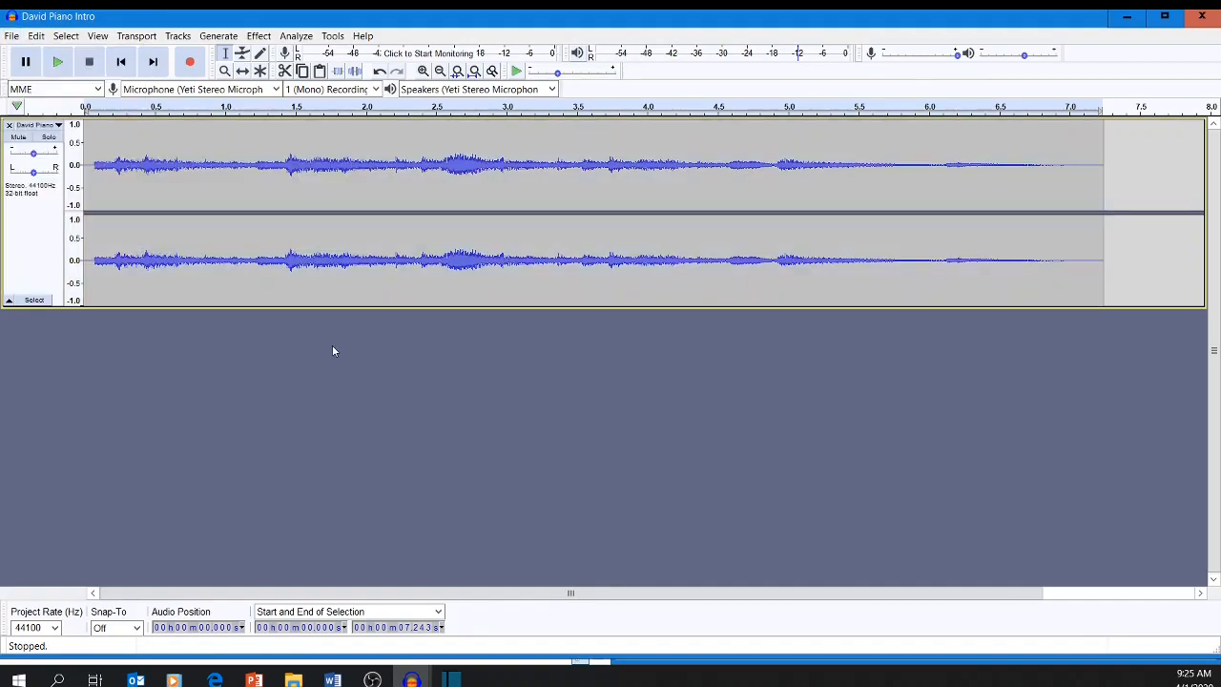
# Minimize both Audacity windows and bring the Shotcut title project to the front.
pyautogui.click(1126, 16)
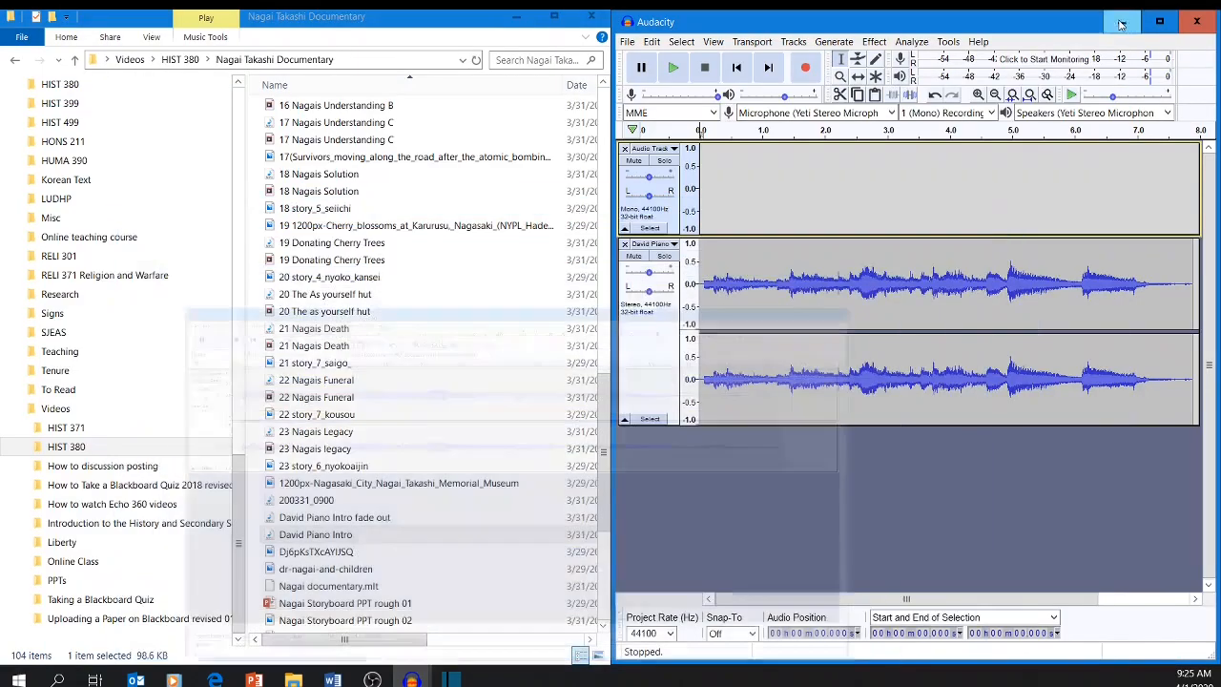
pyautogui.click(1121, 21)
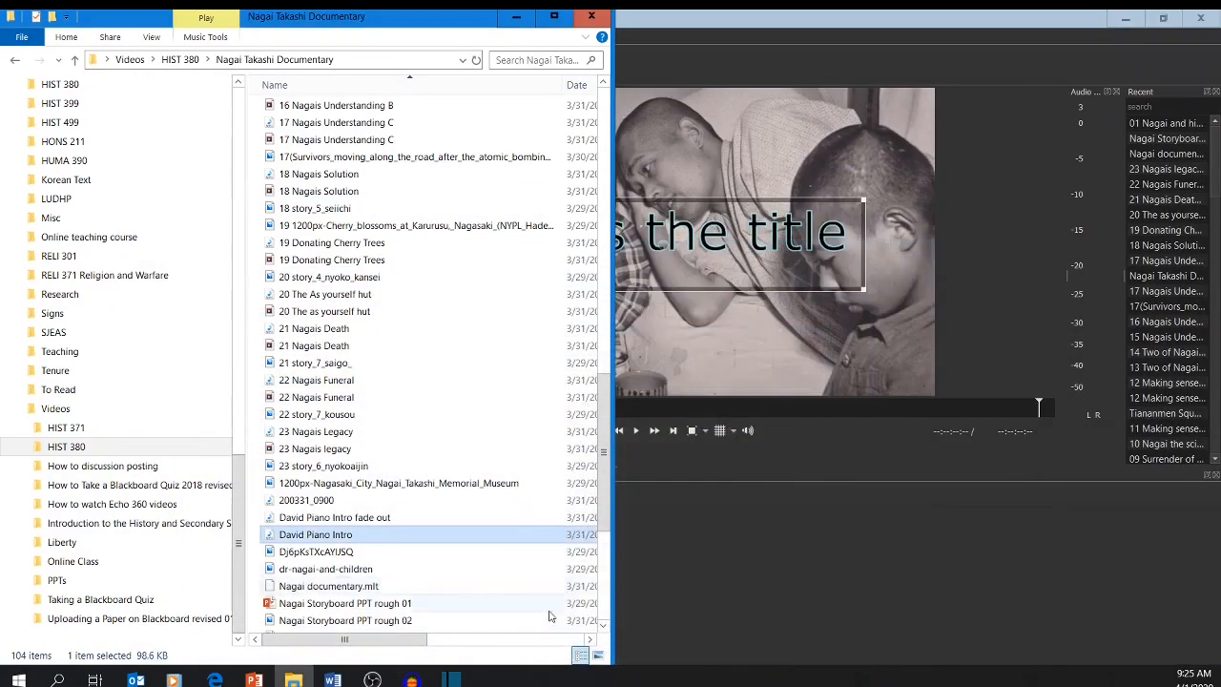
pyautogui.click(763, 553)
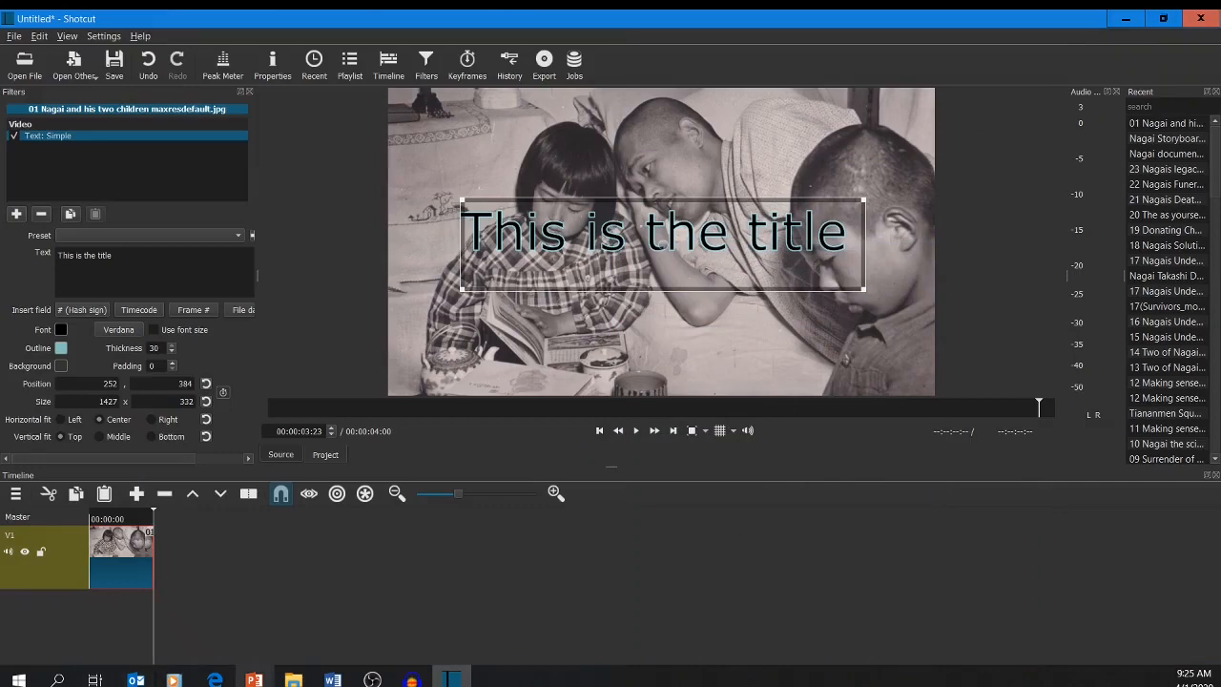
# Open the David Piano Intro fade out MP3 from the Nagai Takashi Documentary folder in Shotcut's player and pause it.
pyautogui.click(292, 679)
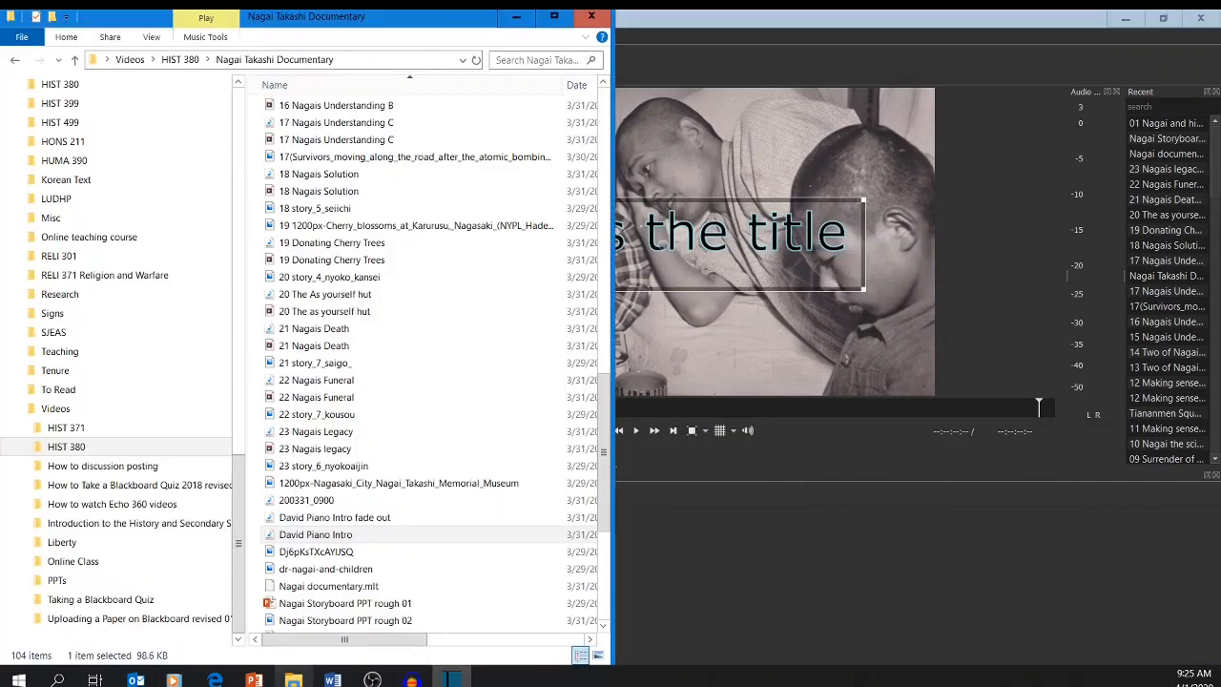
pyautogui.click(302, 521)
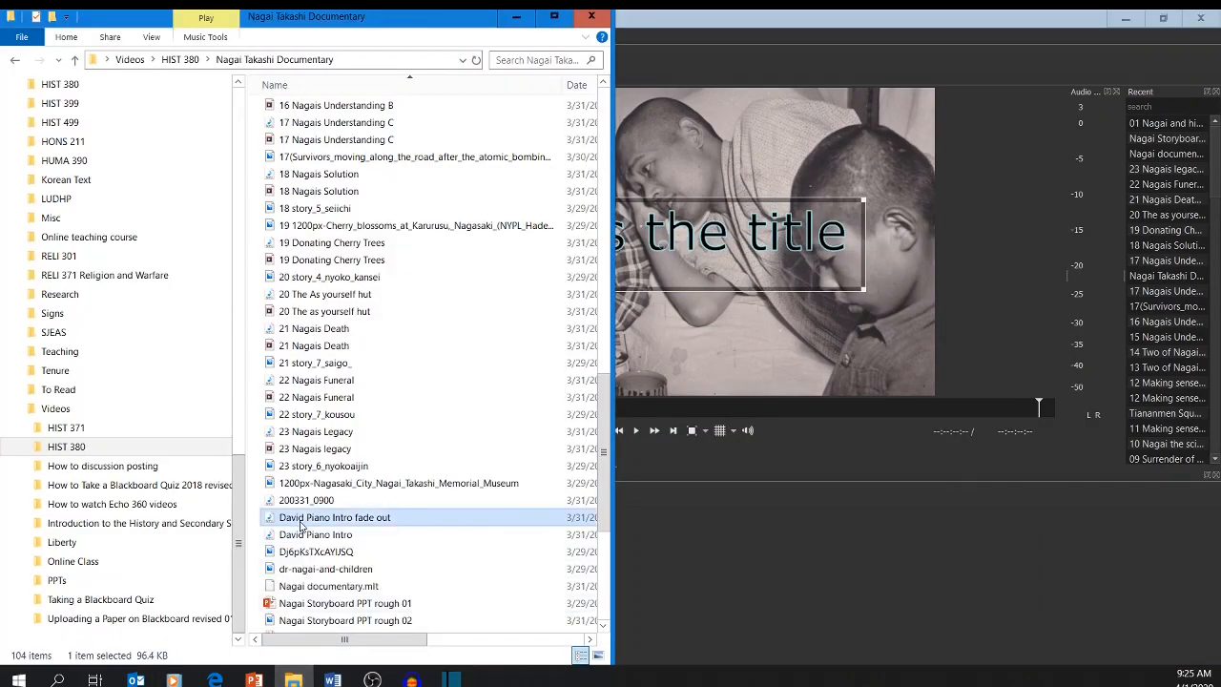
pyautogui.moveTo(301, 524); pyautogui.dragTo(728, 276)
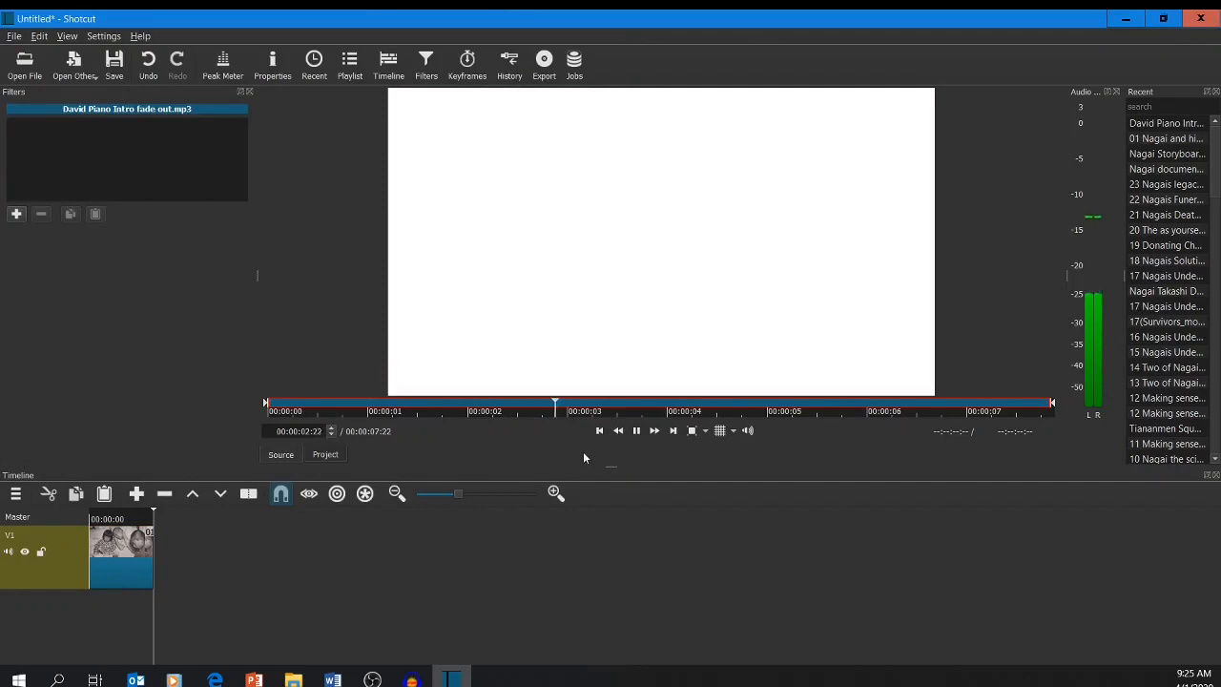
pyautogui.click(636, 430)
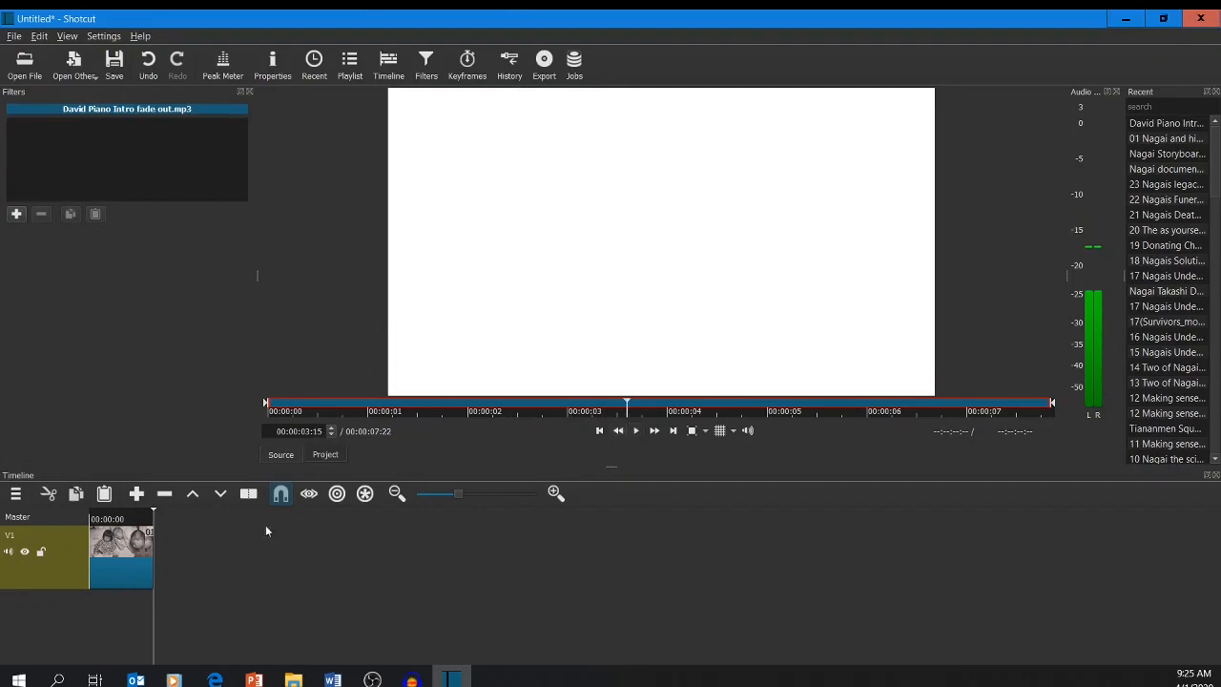
# Add an audio track to the timeline and place David Piano Intro fade out at its start.
pyautogui.rightClick(45, 612)
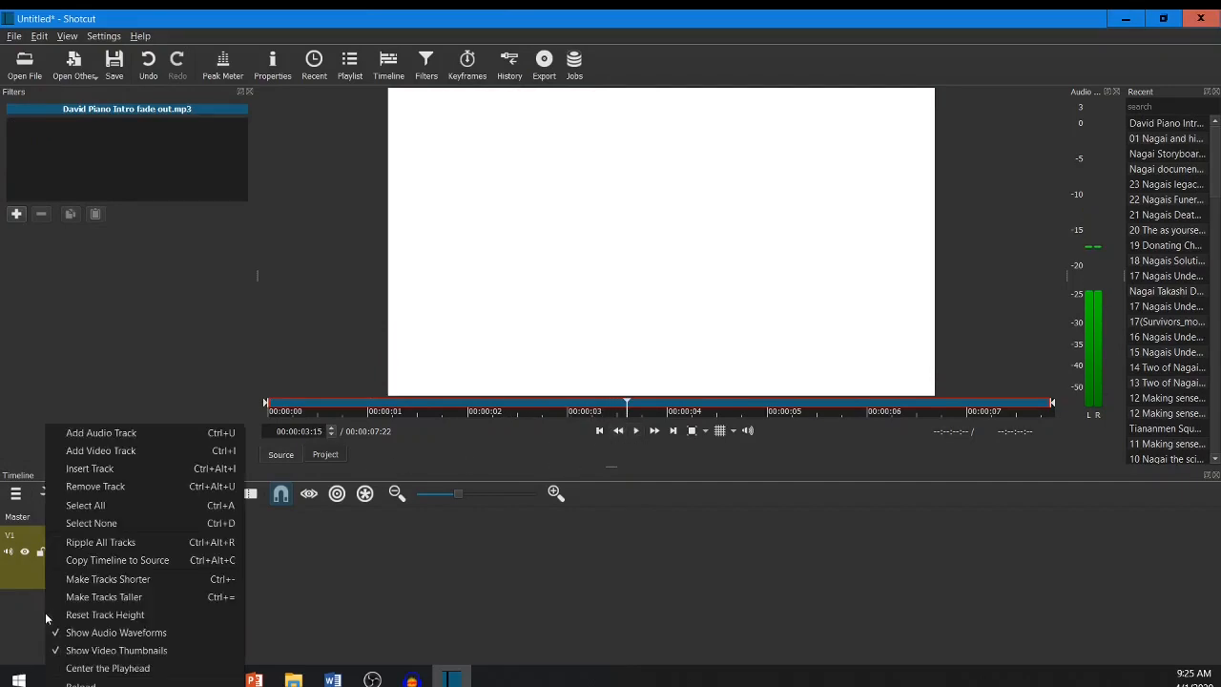
pyautogui.click(108, 432)
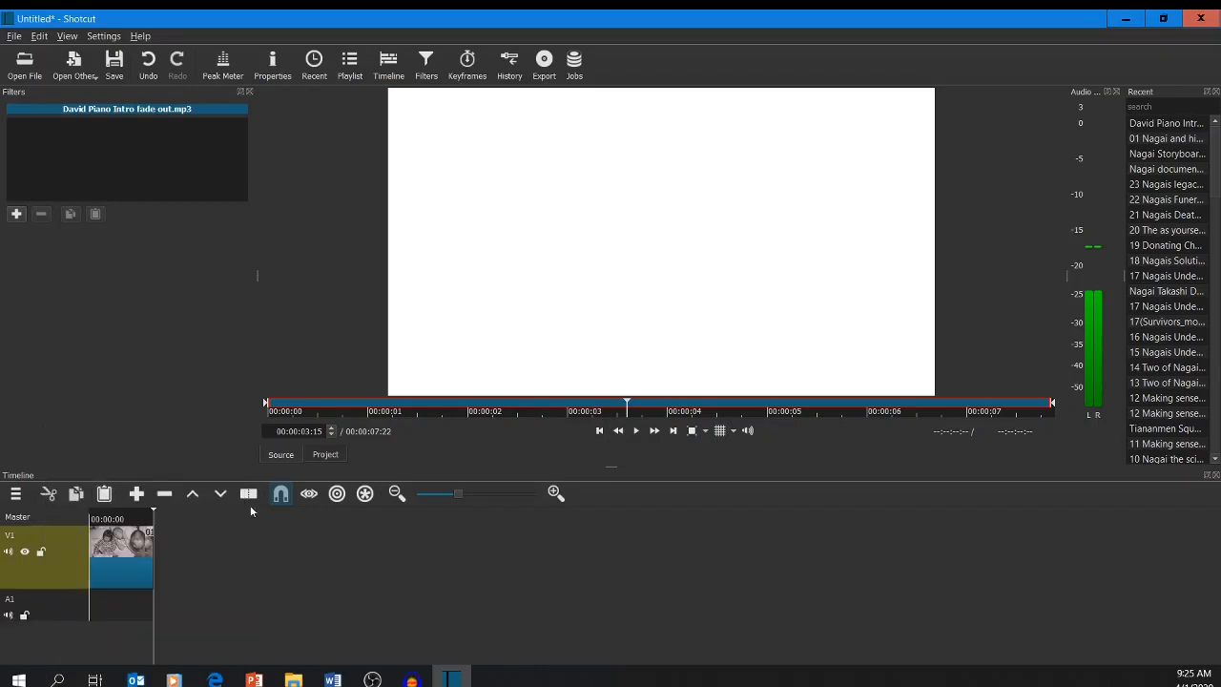
pyautogui.moveTo(443, 375); pyautogui.dragTo(93, 604)
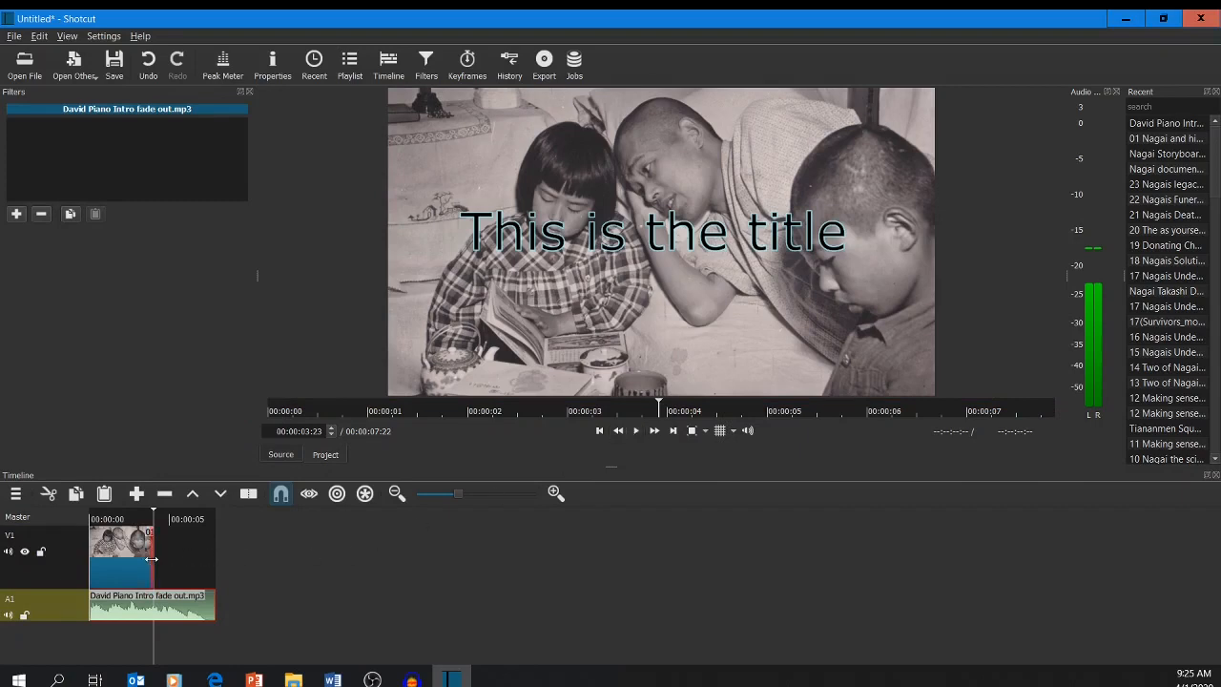
# Extend the photo clip on V1 to the end of the piano audio and play the project from the beginning.
pyautogui.moveTo(153, 561); pyautogui.dragTo(183, 567)
pyautogui.moveTo(185, 568); pyautogui.dragTo(231, 564)
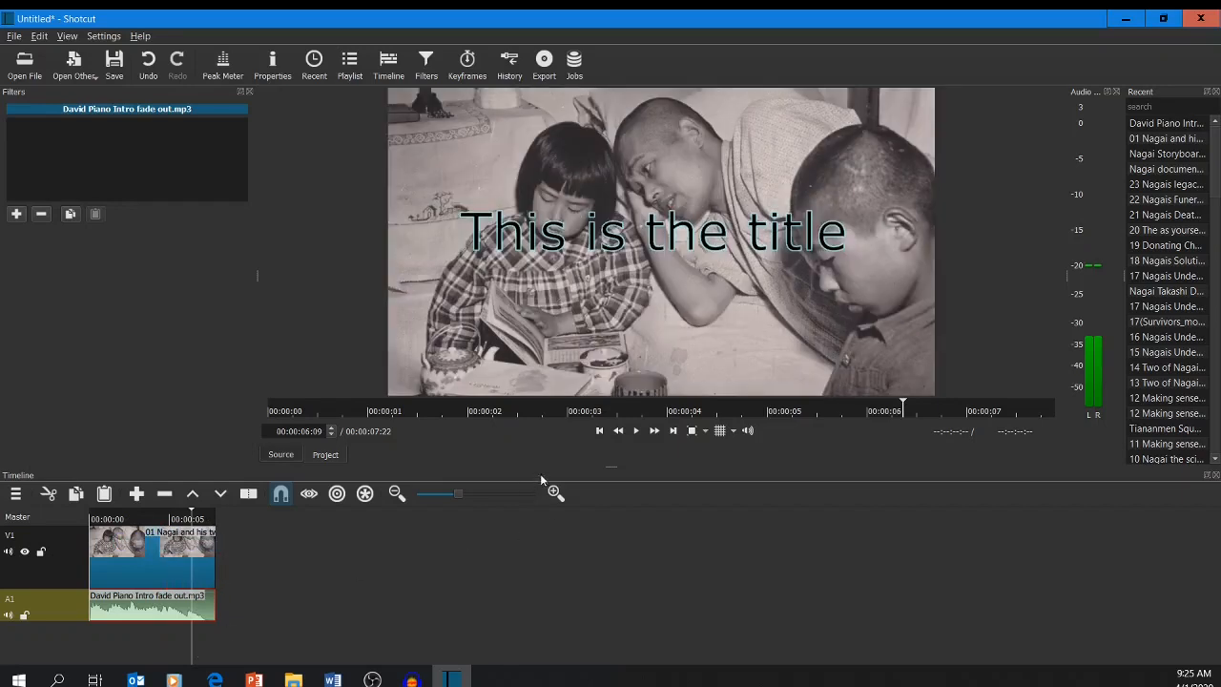
pyautogui.moveTo(905, 405); pyautogui.dragTo(253, 390)
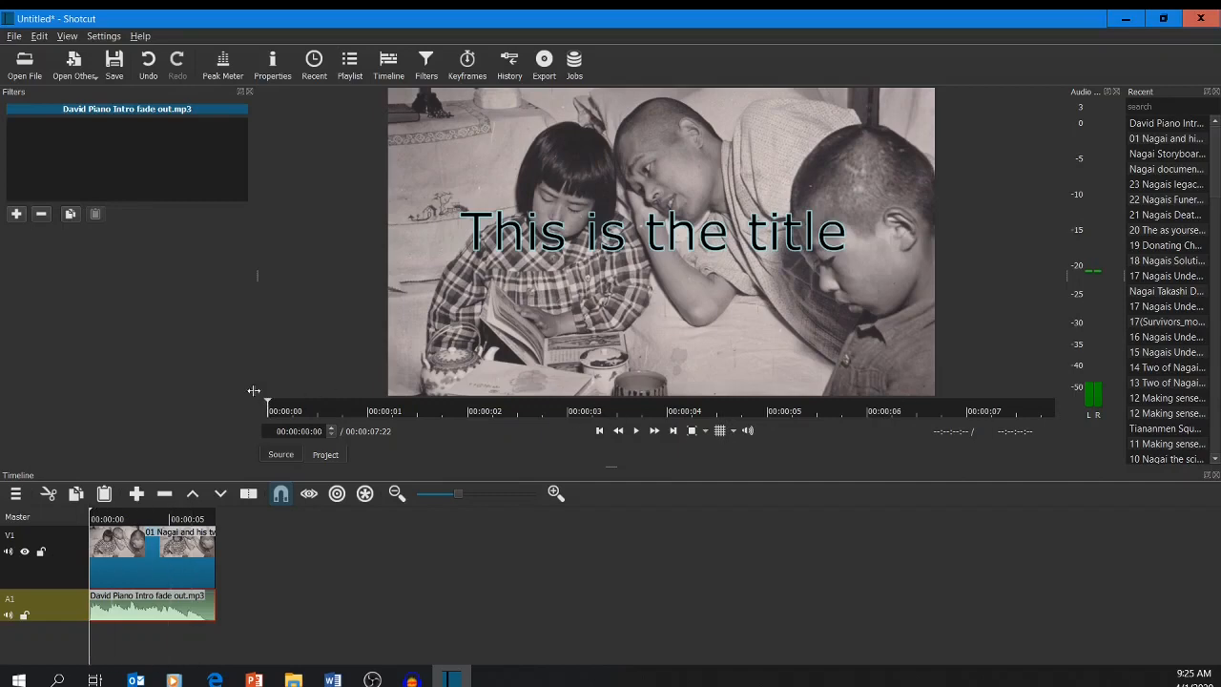
pyautogui.click(639, 431)
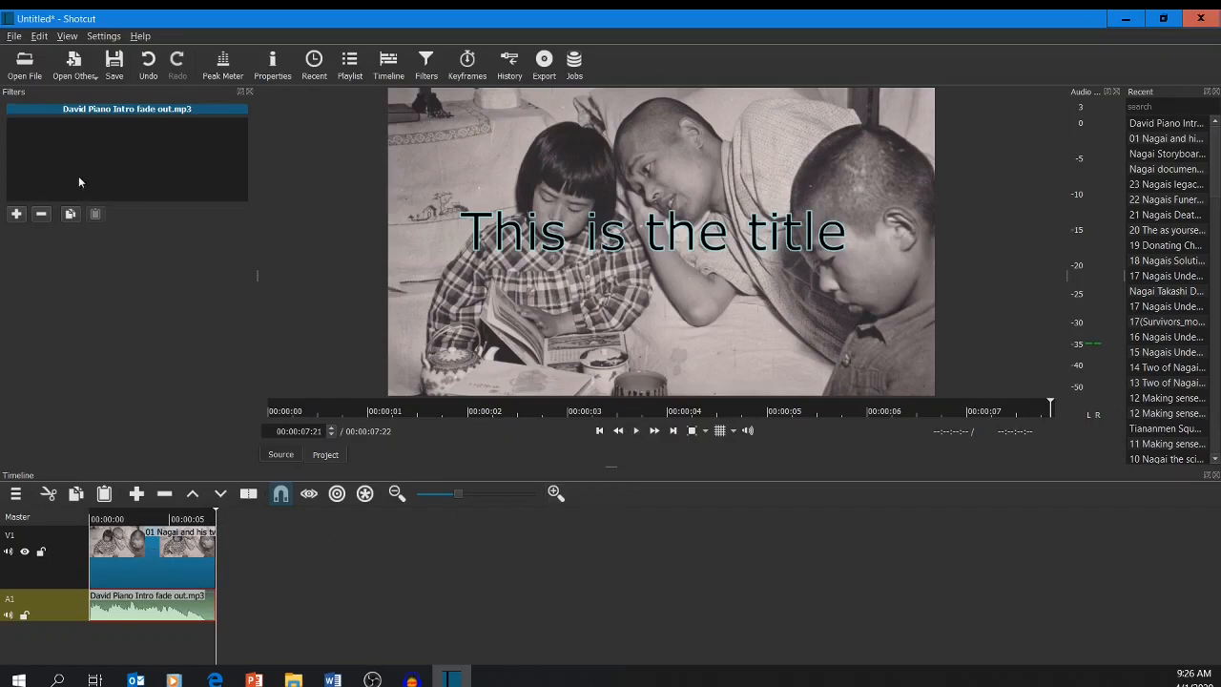
# Look at the timeline's video export options and the documentary folder in the Export File dialog without saving.
pyautogui.click(12, 35)
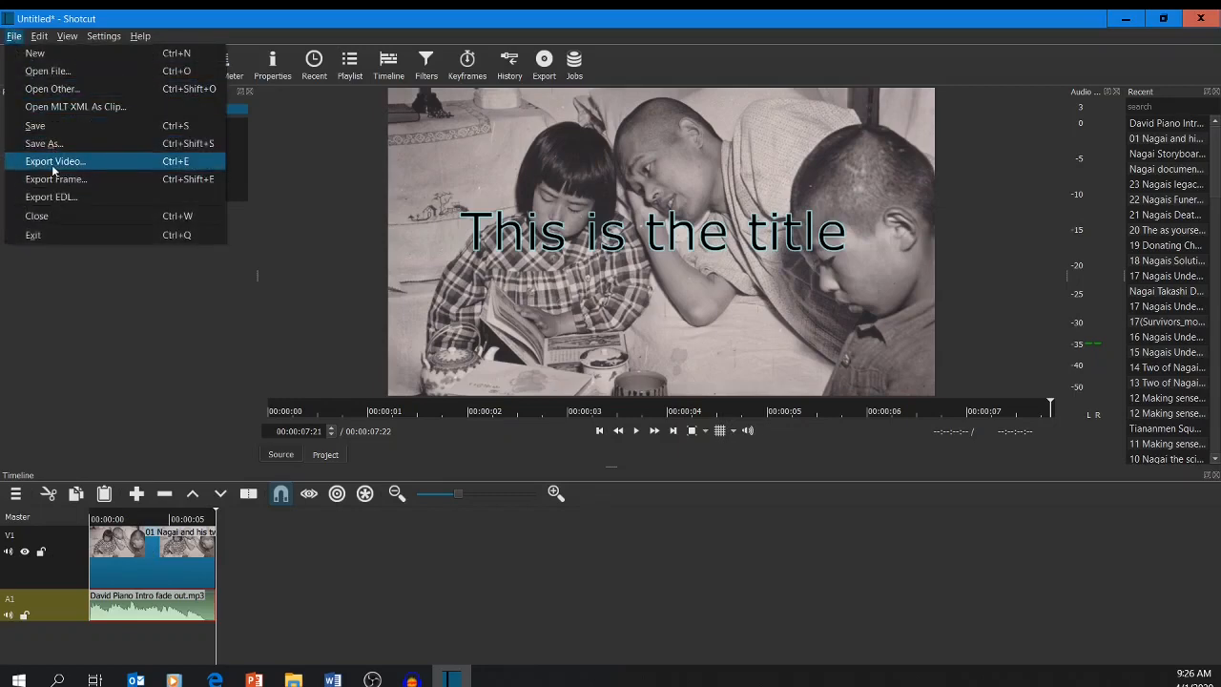
pyautogui.click(53, 163)
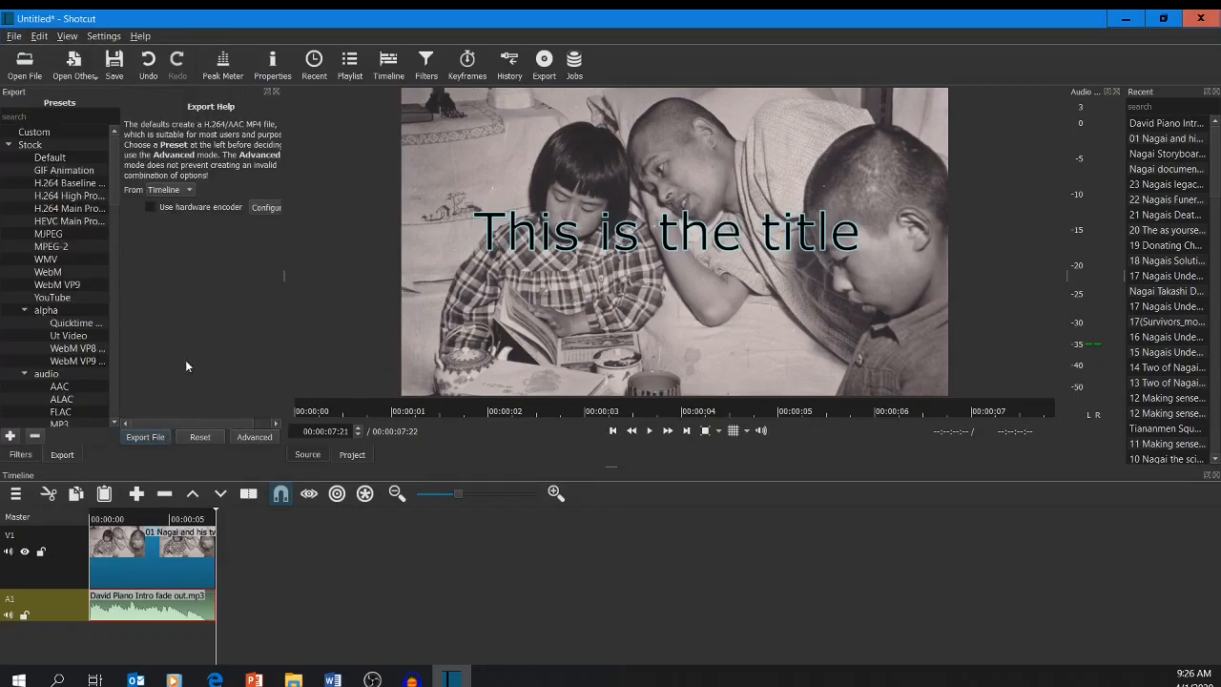
pyautogui.click(136, 438)
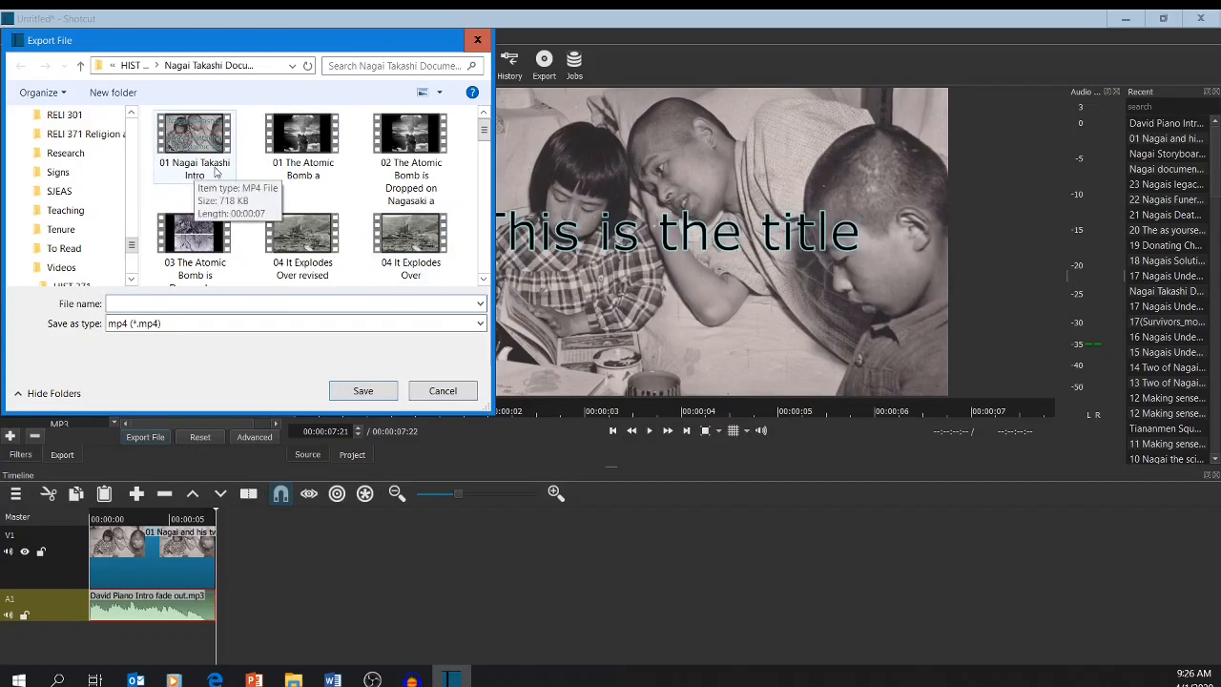
pyautogui.click(440, 391)
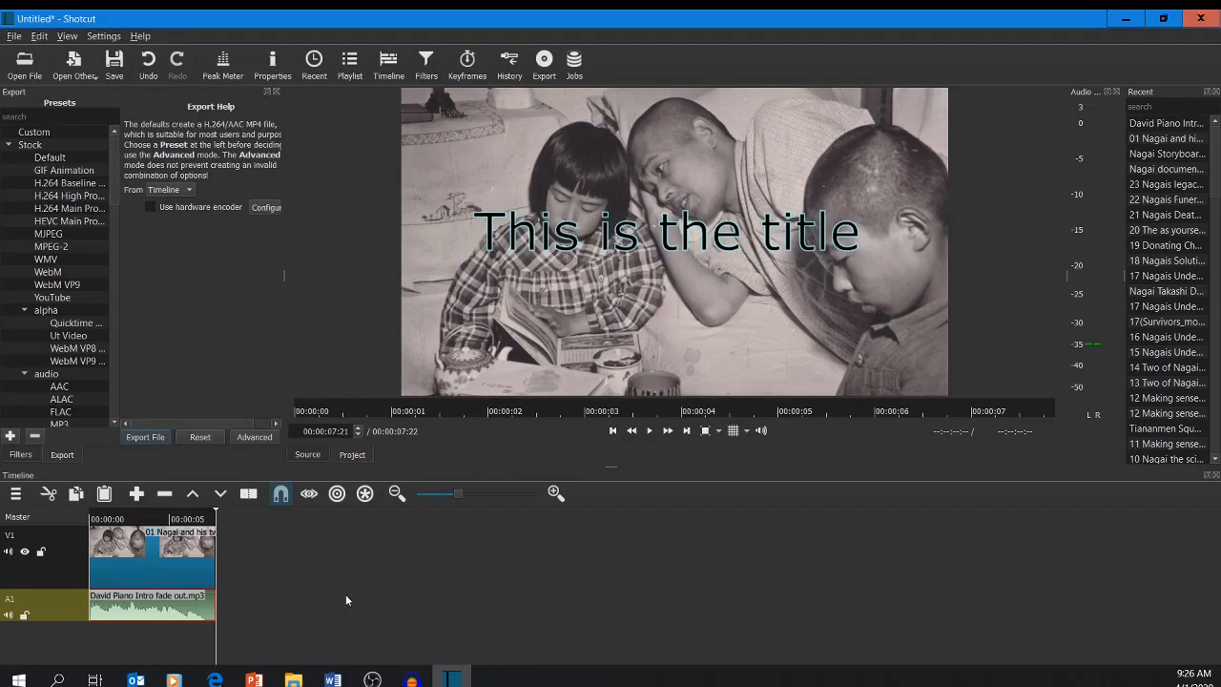
# Switch to the Nagai Storyboard PPT rough 02 presentation, maximize it, and highlight the image credits lines on slide 24.
pyautogui.click(255, 679)
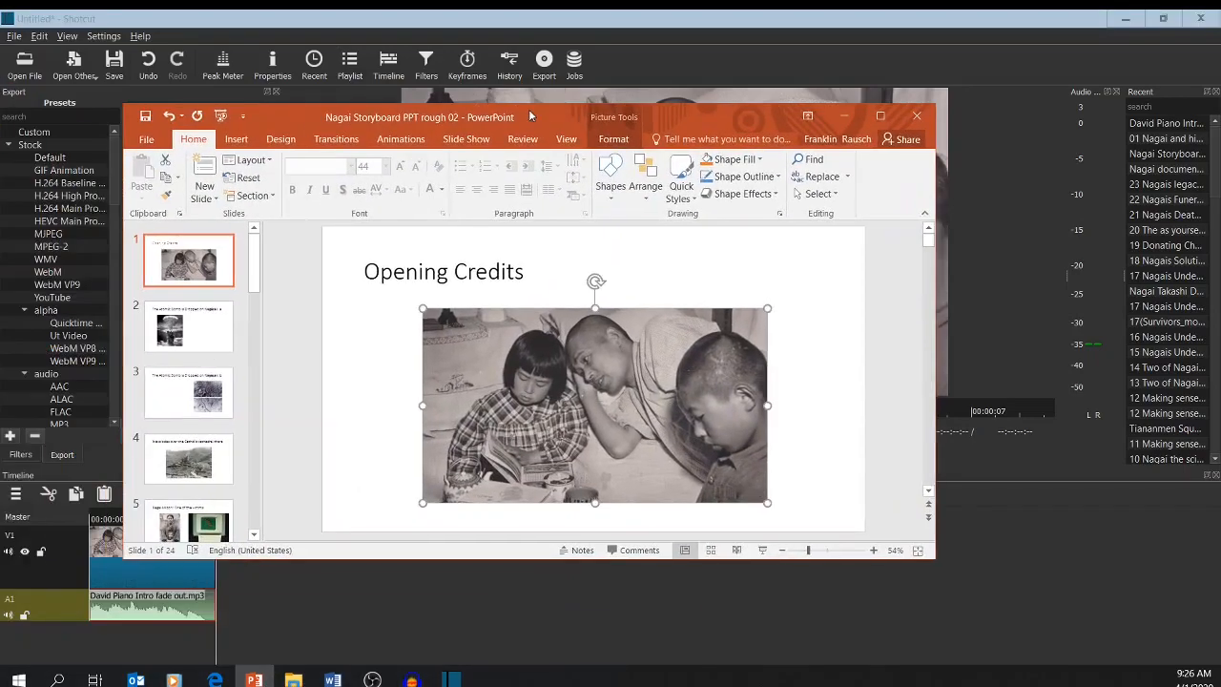
pyautogui.click(879, 115)
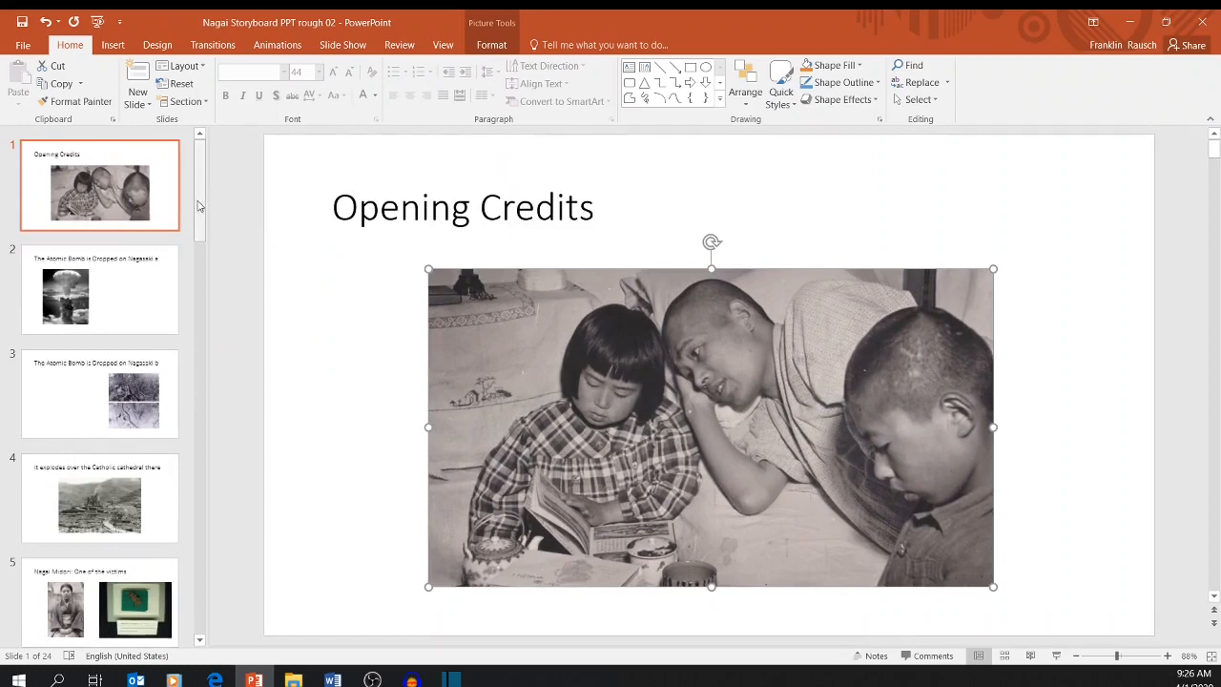
pyautogui.click(80, 605)
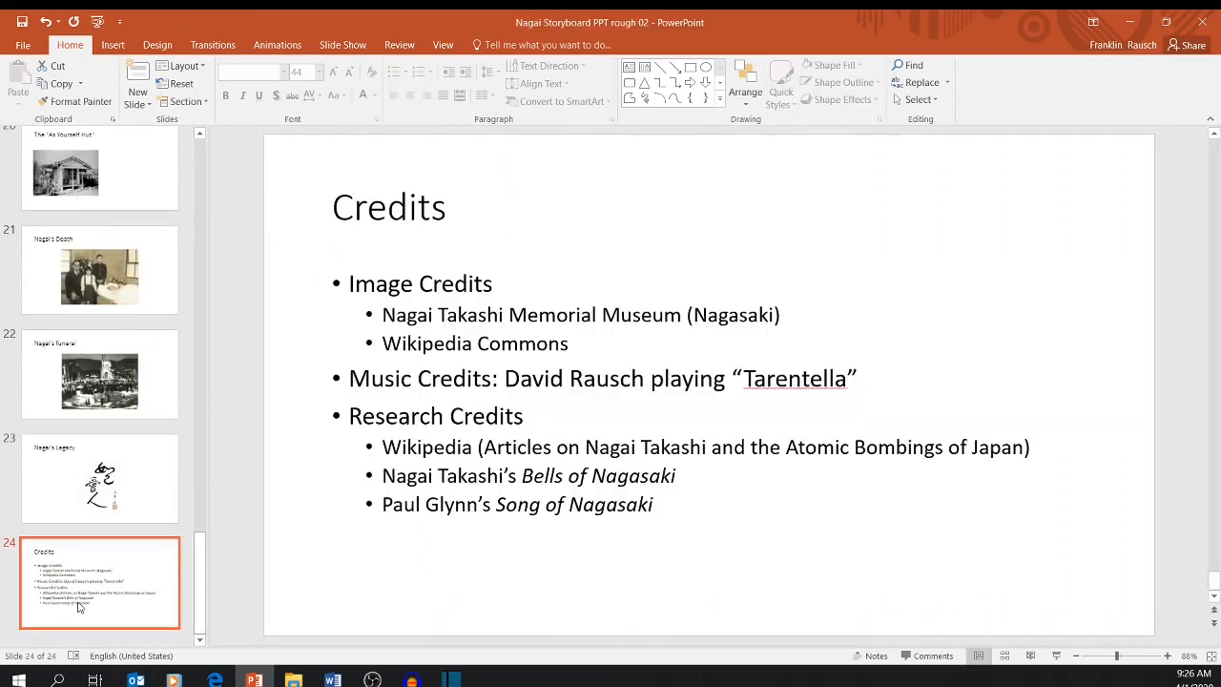
pyautogui.click(518, 314)
pyautogui.moveTo(572, 346); pyautogui.dragTo(345, 286)
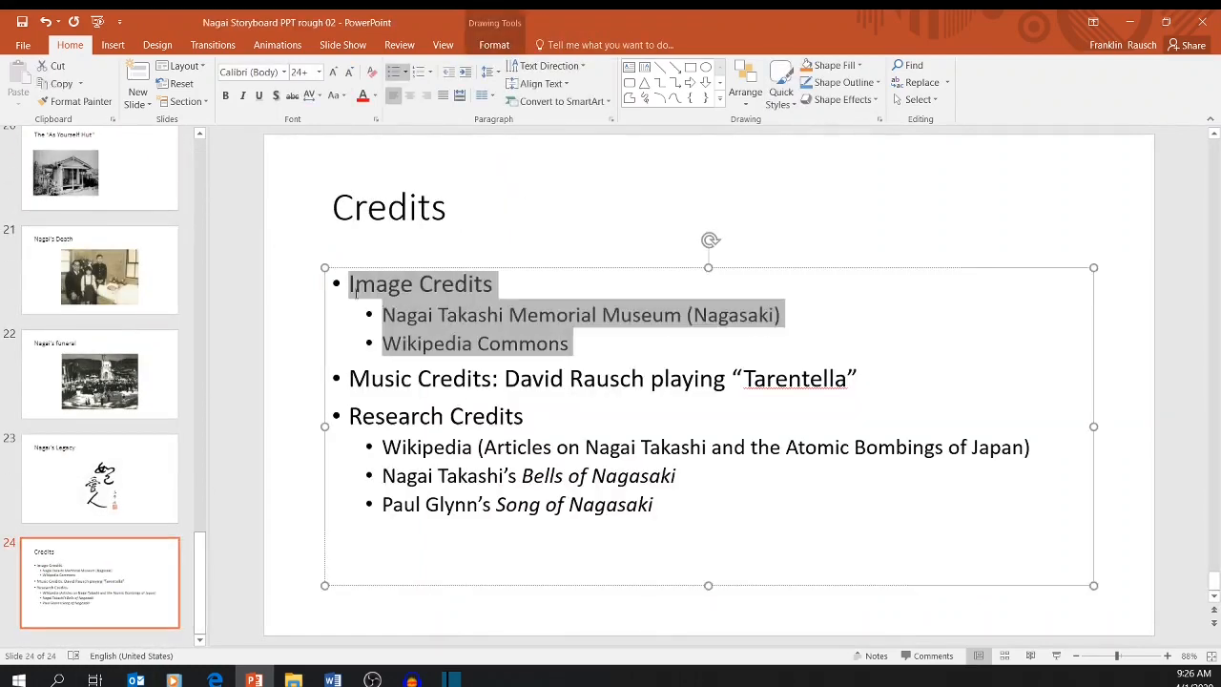